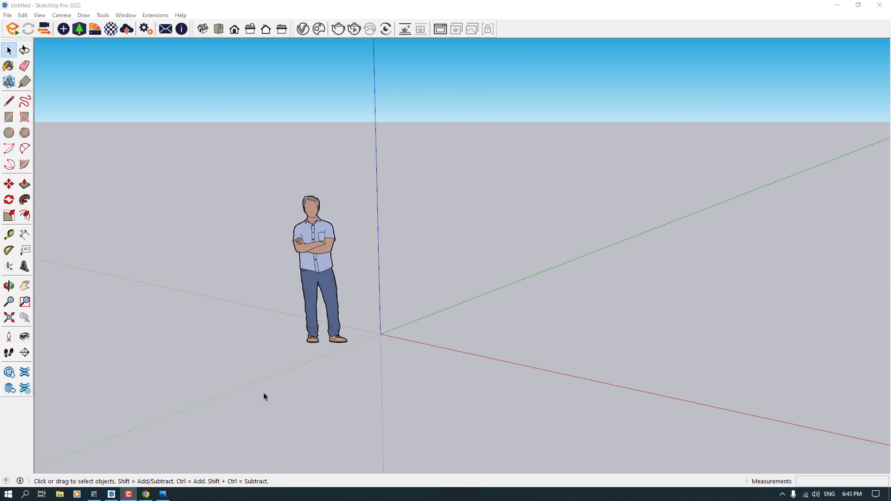
- Check the table reference photo and set the model's length, area and volume units to centimetres
click(163, 494)
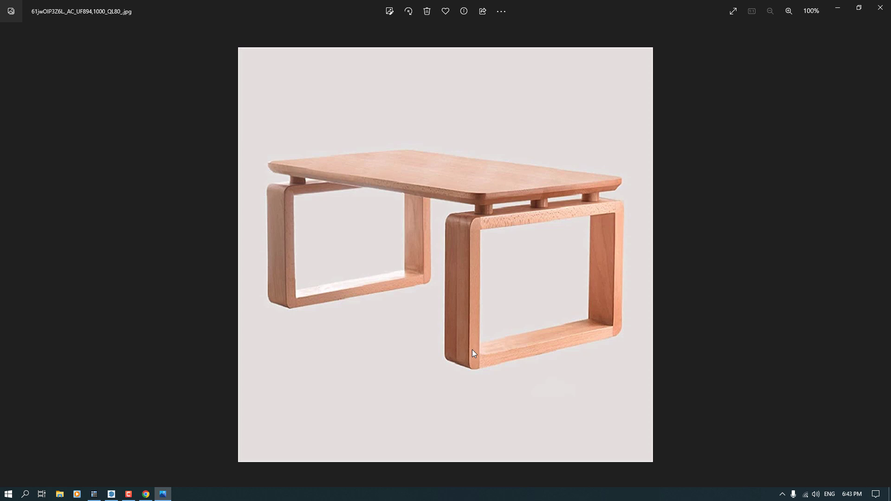
click(112, 494)
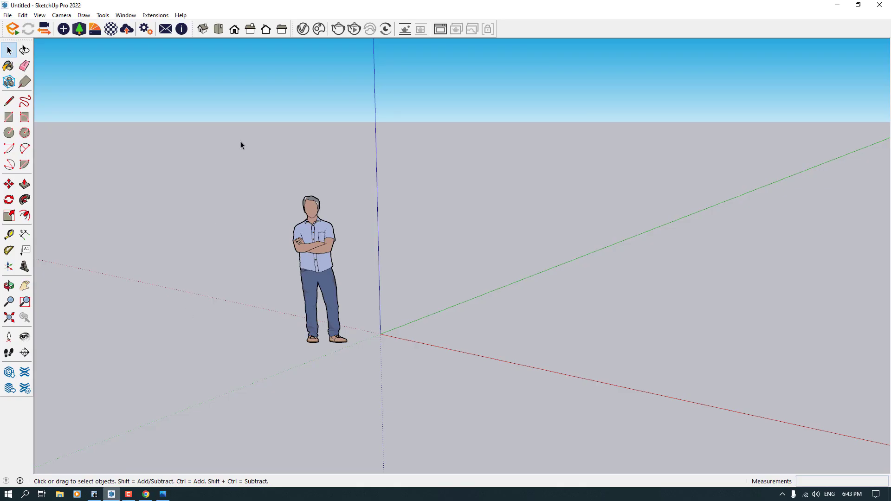
click(117, 16)
click(151, 62)
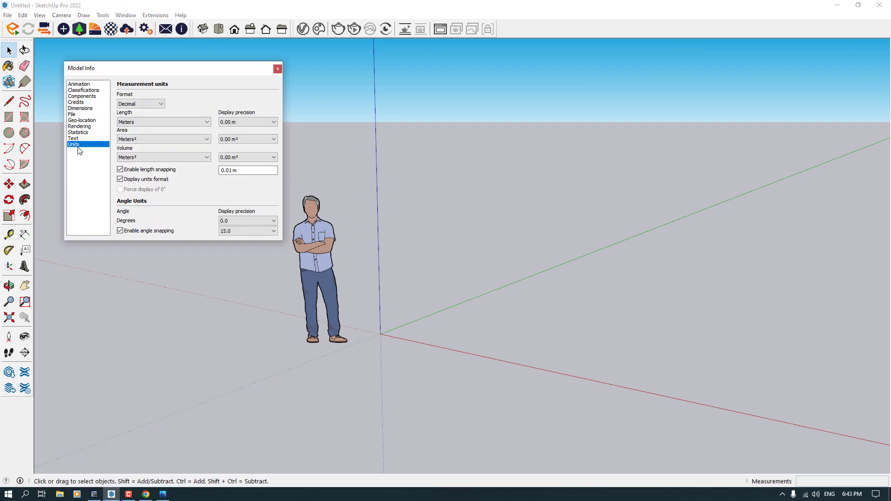
click(154, 123)
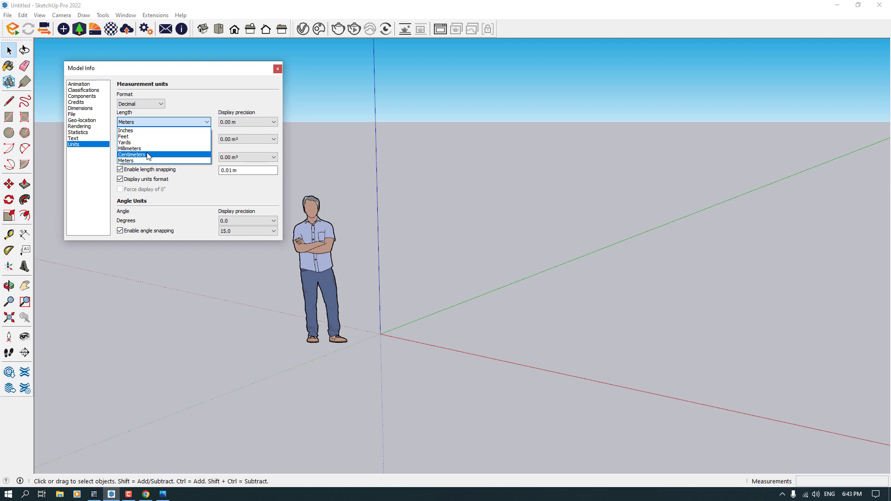
click(148, 155)
click(152, 139)
click(147, 173)
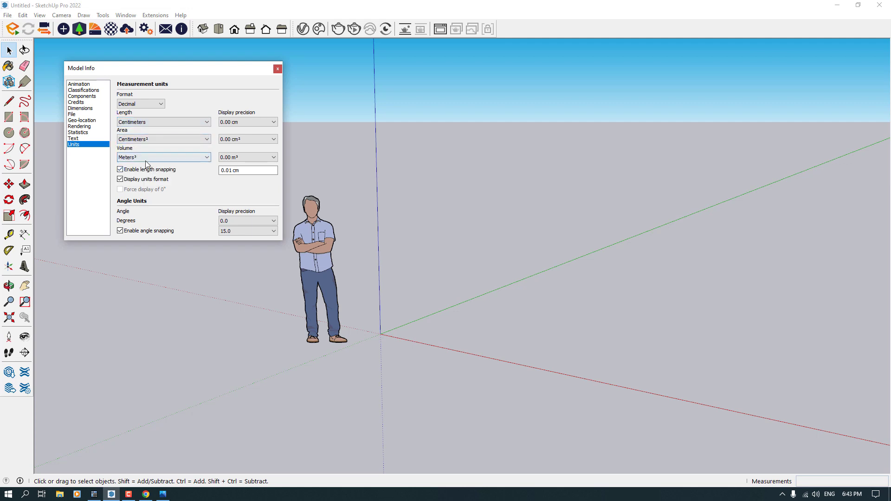
click(146, 158)
click(147, 199)
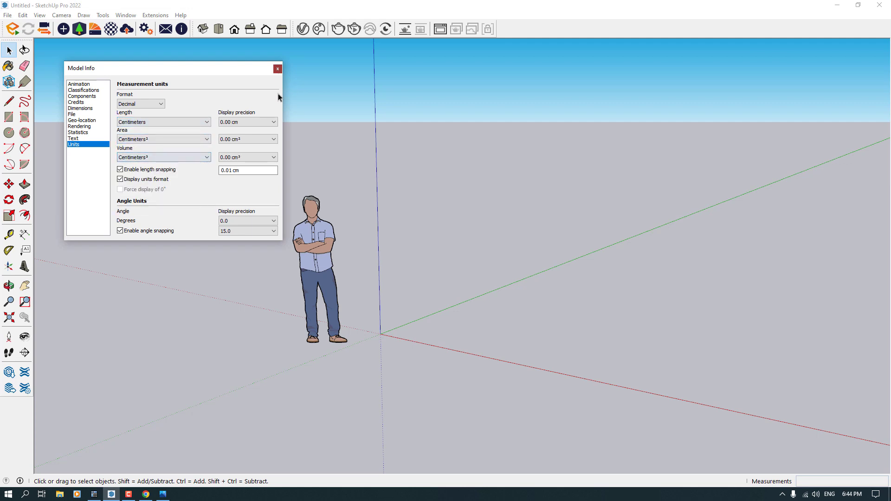
click(278, 69)
- Delete the default scale figure from the model
drag(456, 113, 134, 378)
key(Delete)
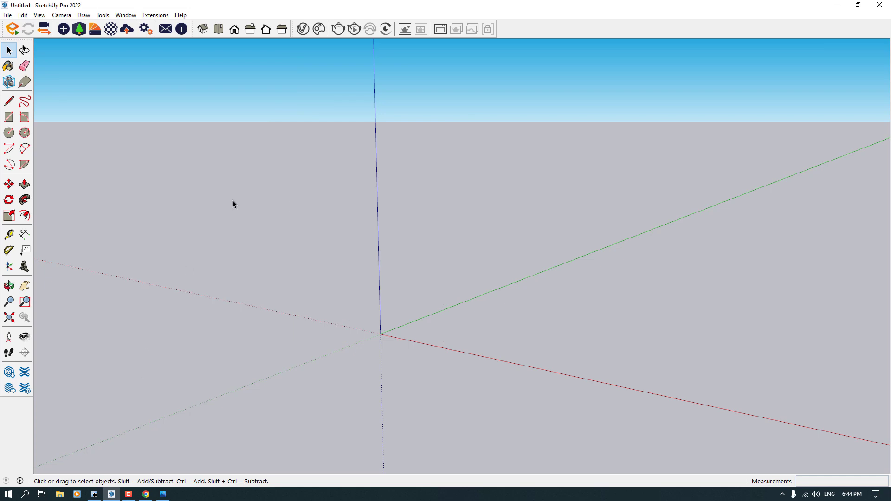
- Draw a 19 × 86 cm rectangle on the ground plane starting at the origin, its long side along the green axis
click(9, 117)
click(381, 335)
middle_drag(430, 319, 424, 367)
scroll(432, 363, up, 3)
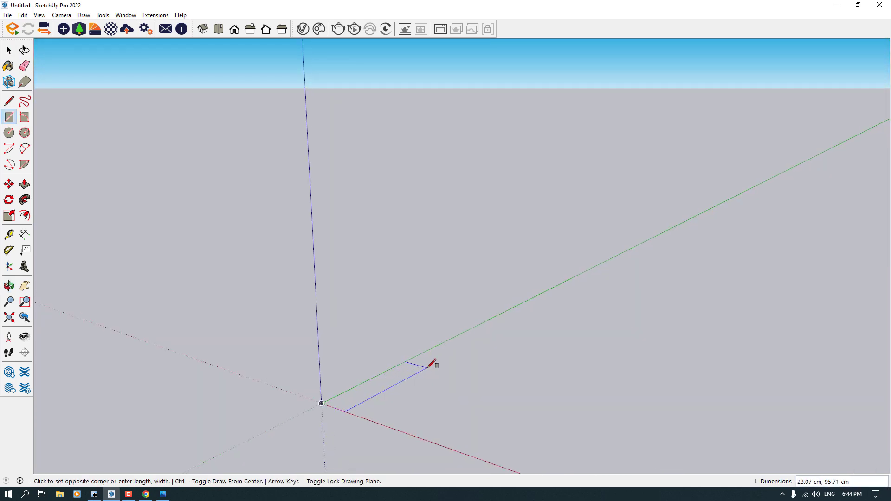
text(44, 100)
key(Return)
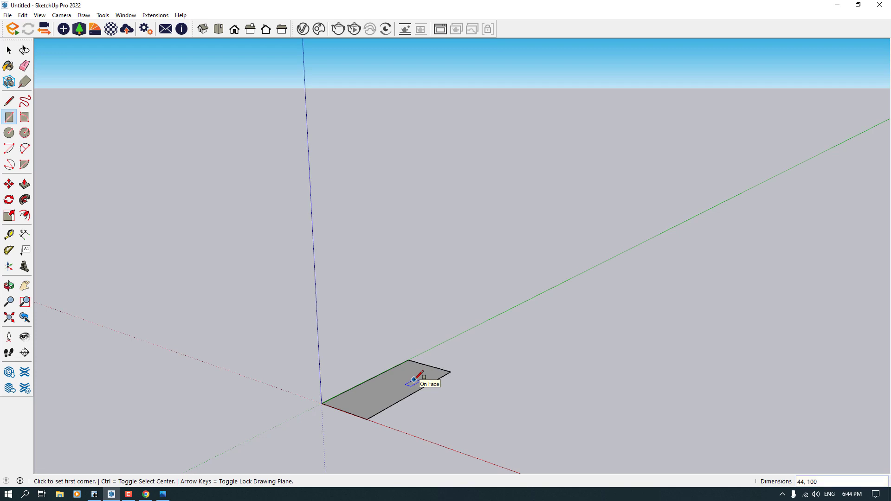
text(19, 80)
key(Return)
scroll(338, 405, up, 5)
key(space)
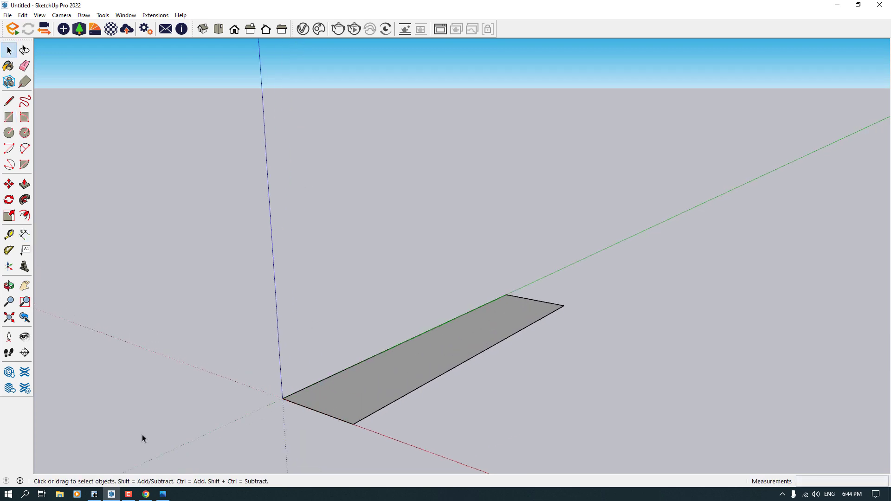
- Arrange the table reference photo and the modelling window side by side on the screen
click(163, 495)
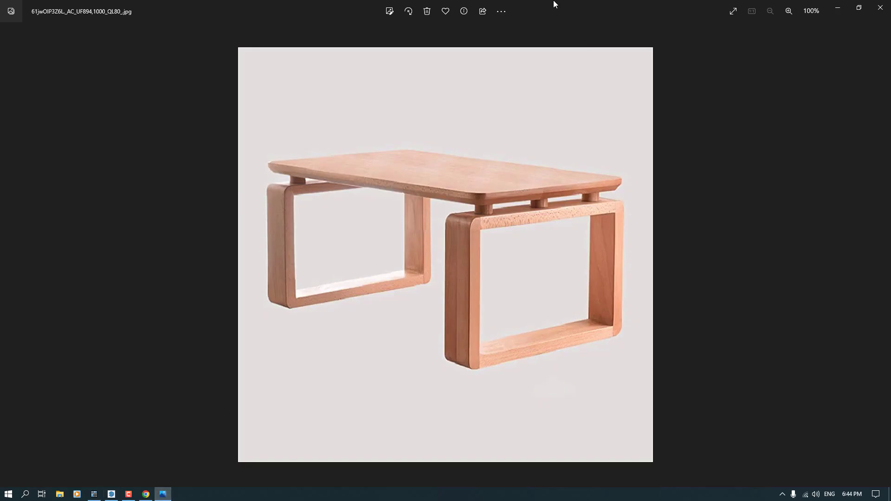
key(super+Right)
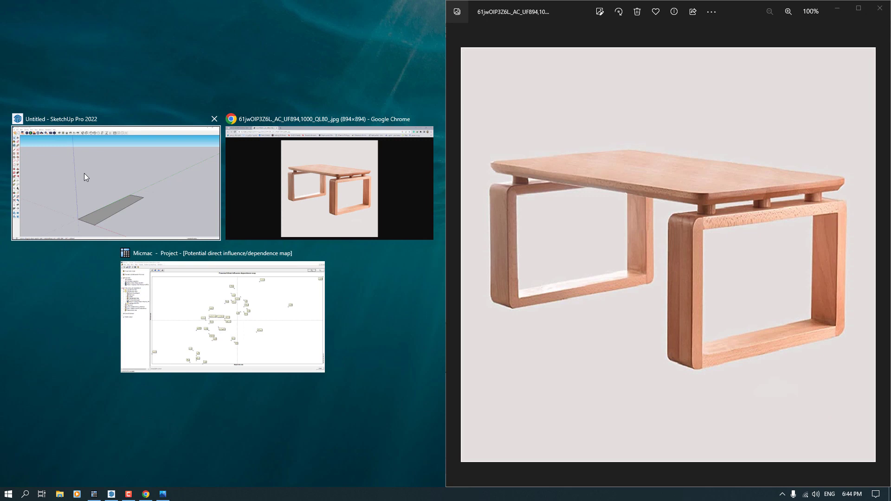
click(84, 176)
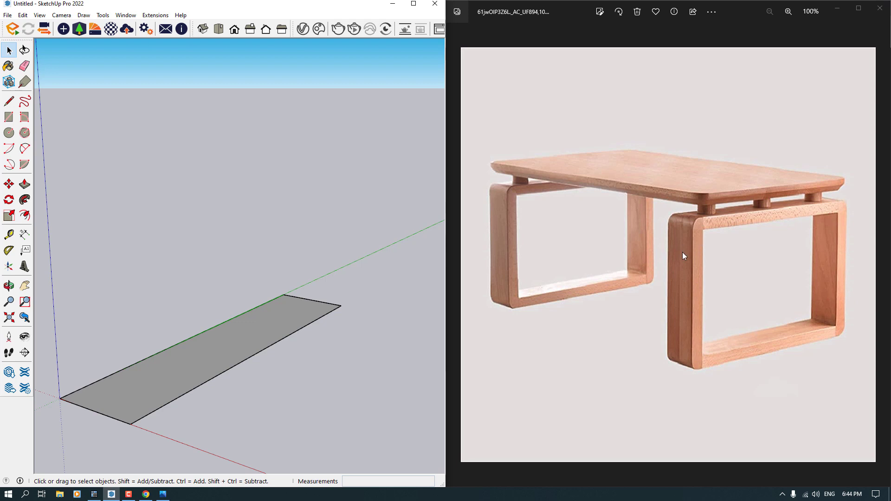
- Extrude the ground rectangle upward 46 cm with Push/Pull
scroll(332, 284, down, 4)
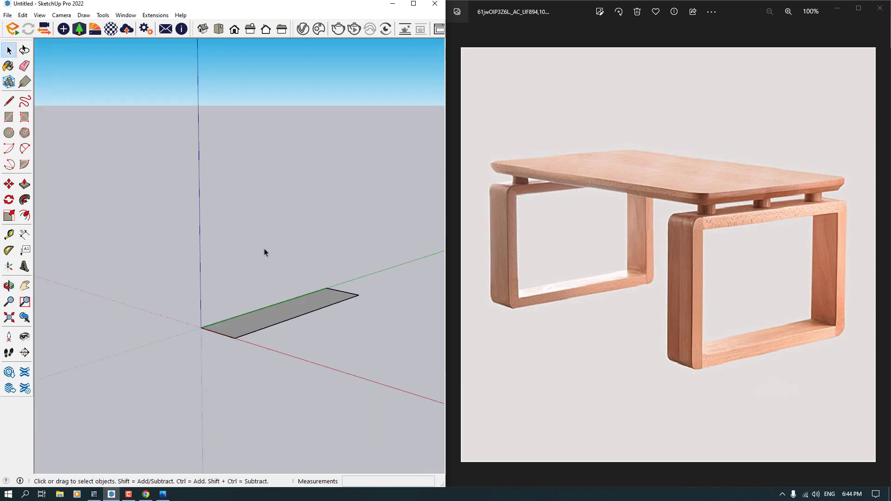
click(24, 185)
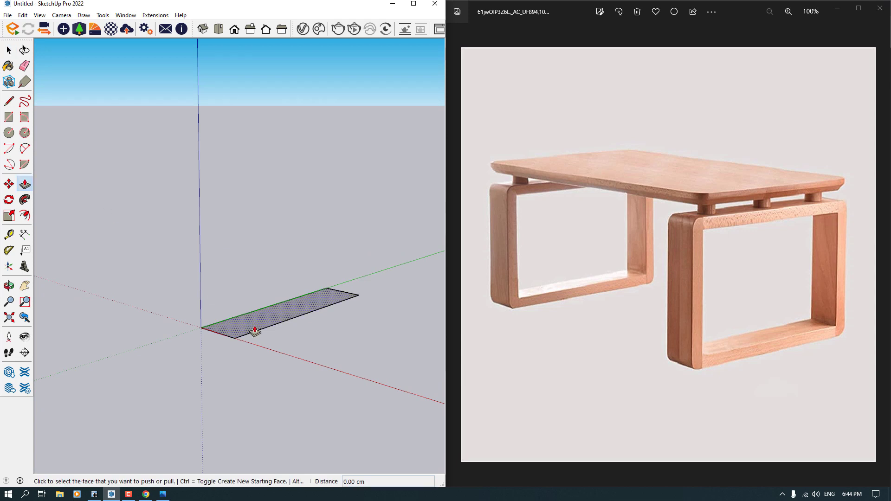
click(255, 331)
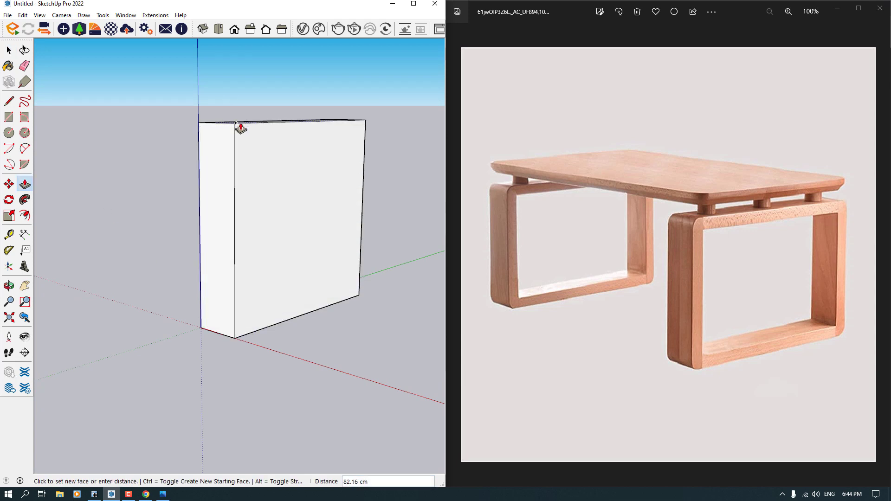
mouse_move(236, 123)
middle_down()
mouse_move(239, 157)
mouse_move(237, 111)
middle_up()
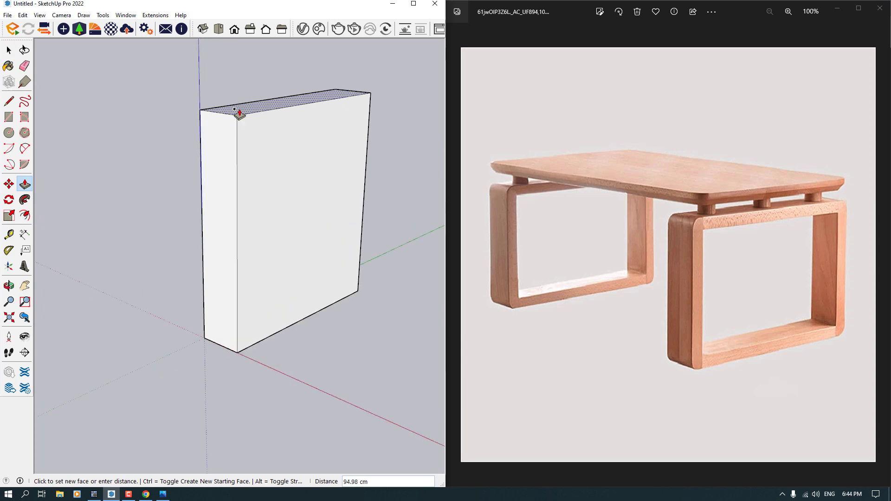
text(46)
key(Return)
- Push the block's narrow end face farthest from the origin inward by 36 cm
middle_drag(238, 113, 274, 378)
scroll(274, 378, up, 3)
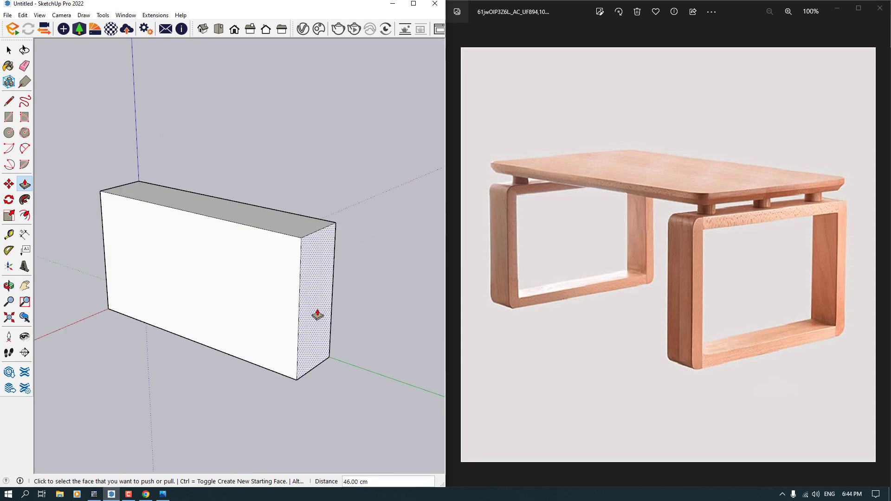
click(317, 315)
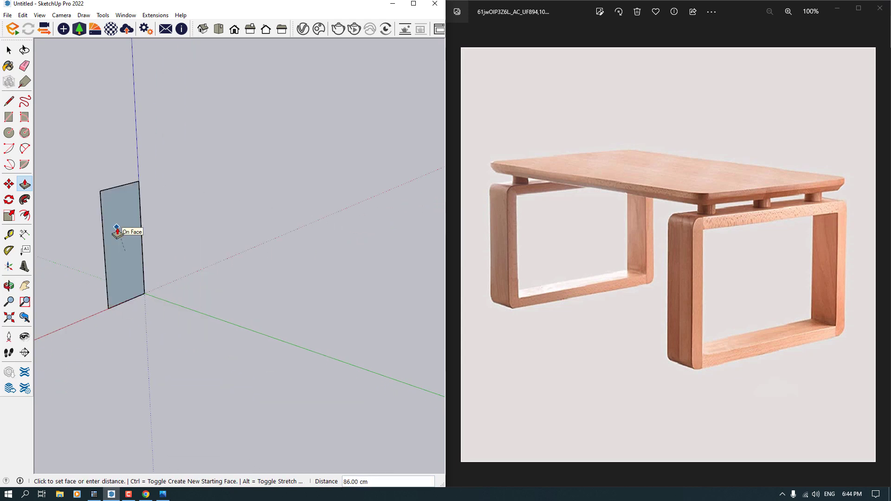
text(36)
key(Return)
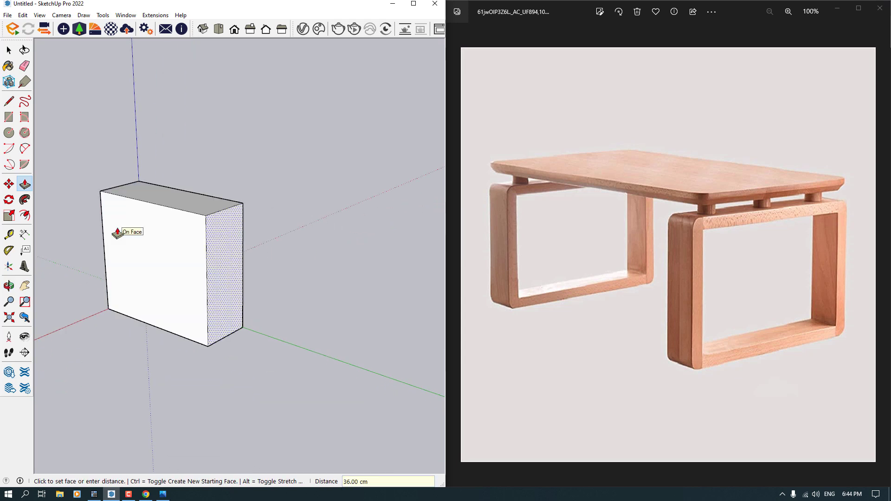
- Thin the block by pushing its broad side face inward 10 cm along the red axis
middle_drag(120, 233, 342, 330)
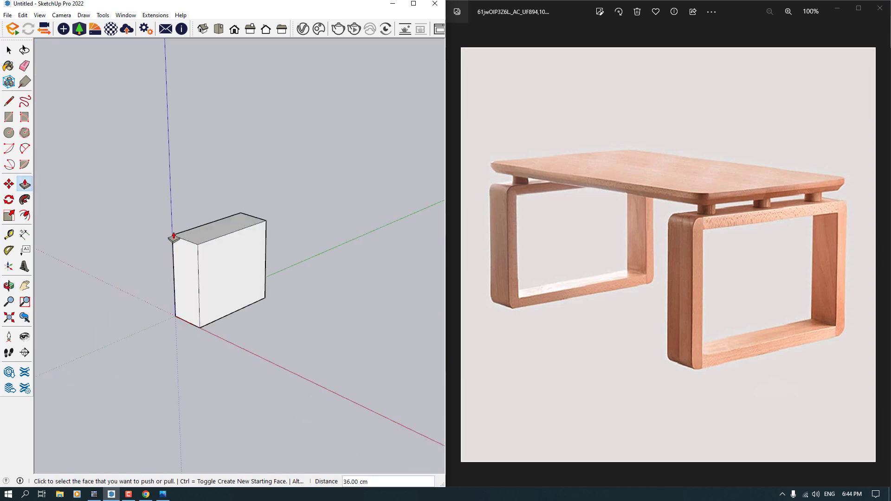
scroll(173, 239, up, 3)
middle_drag(104, 292, 153, 285)
click(303, 262)
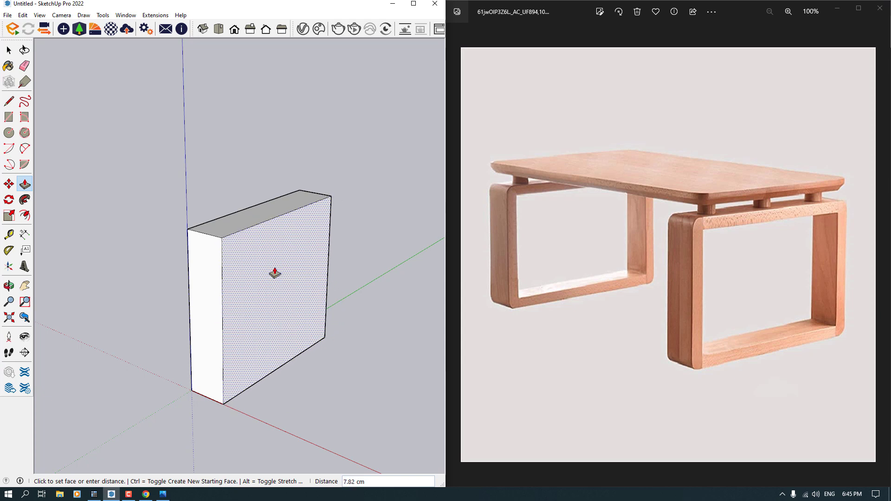
text(7)
key(Return)
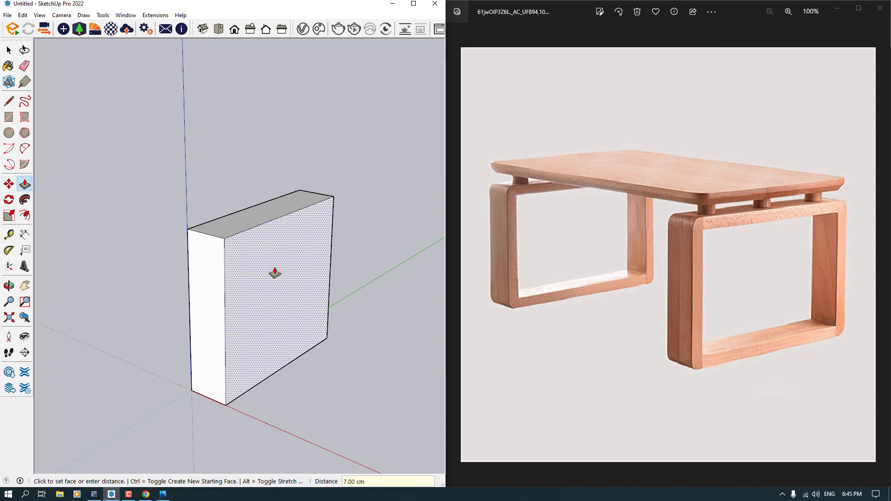
text(6)
key(Return)
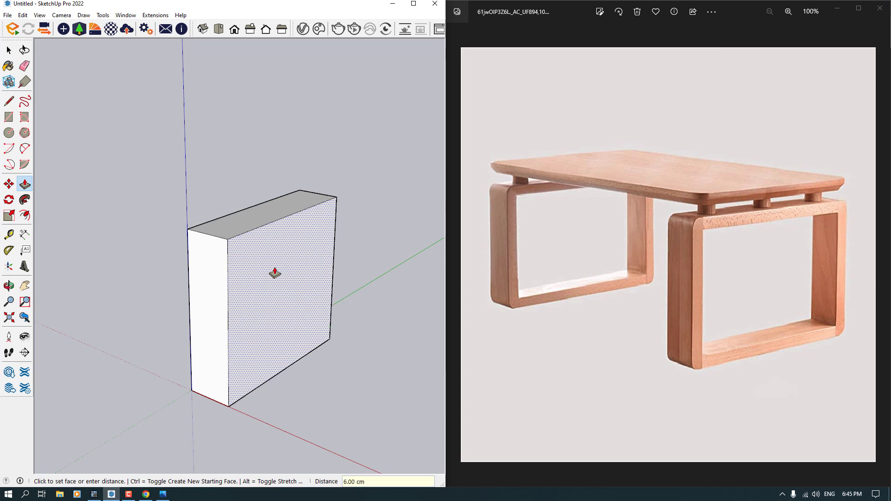
text(9)
key(Return)
text(10)
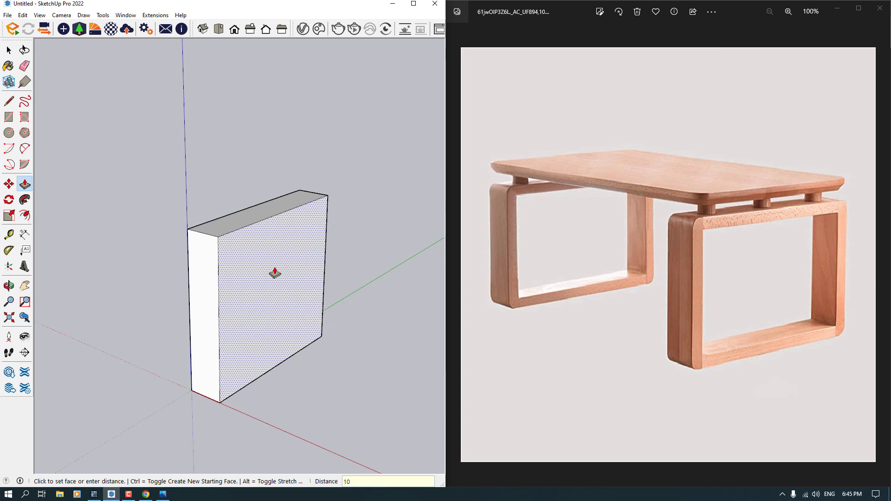
key(Return)
key(space)
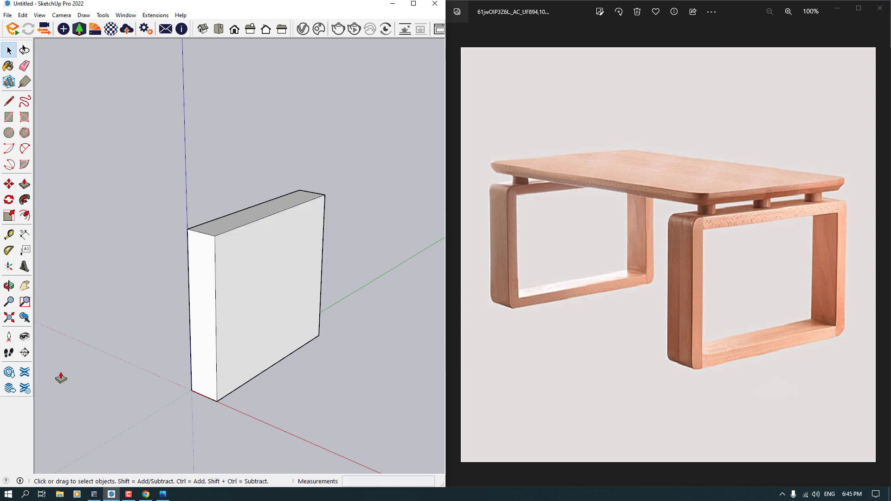
- Offset the outline of the block's broad side face inward by 4 cm
click(26, 216)
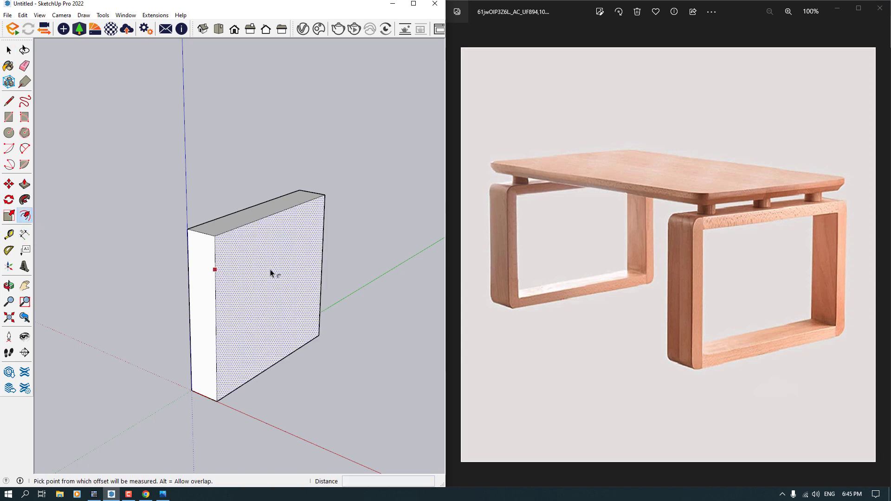
scroll(233, 260, up, 3)
click(219, 252)
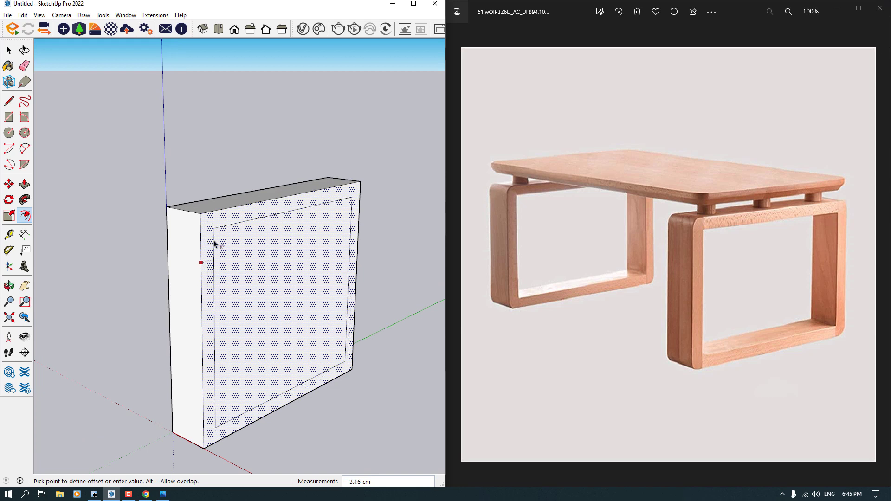
text(4)
key(Return)
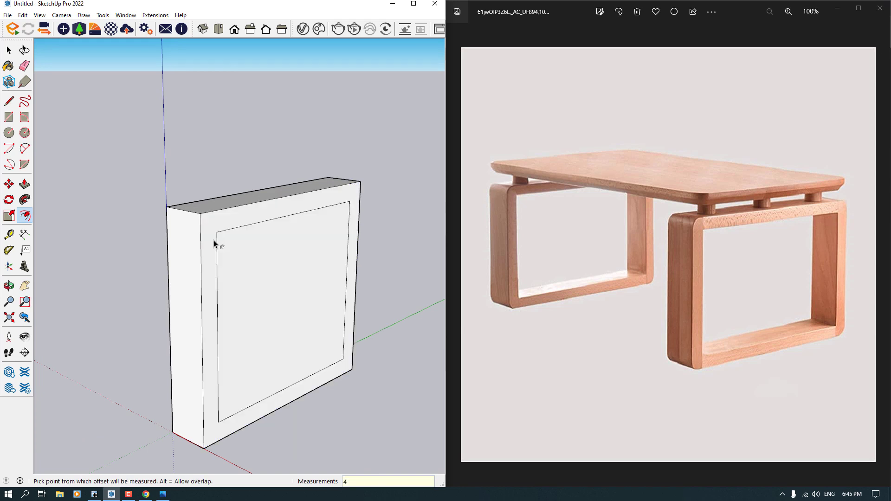
- Push the inner face 9 cm through the block to turn it into an open leg frame
click(25, 184)
click(294, 258)
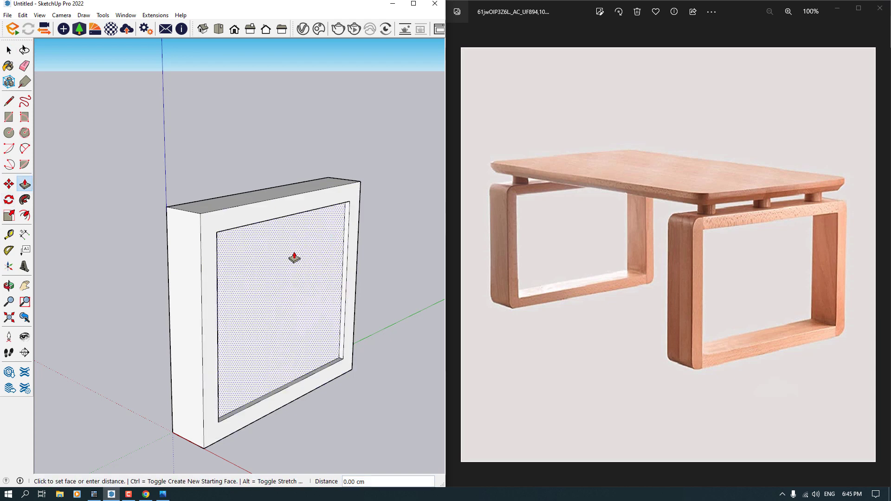
click(251, 275)
- Check the leg in the reference photo and place a guide line 1 cm below the top outer edge of the frame's broad face
middle_drag(251, 274, 203, 313)
scroll(835, 214, up, 5)
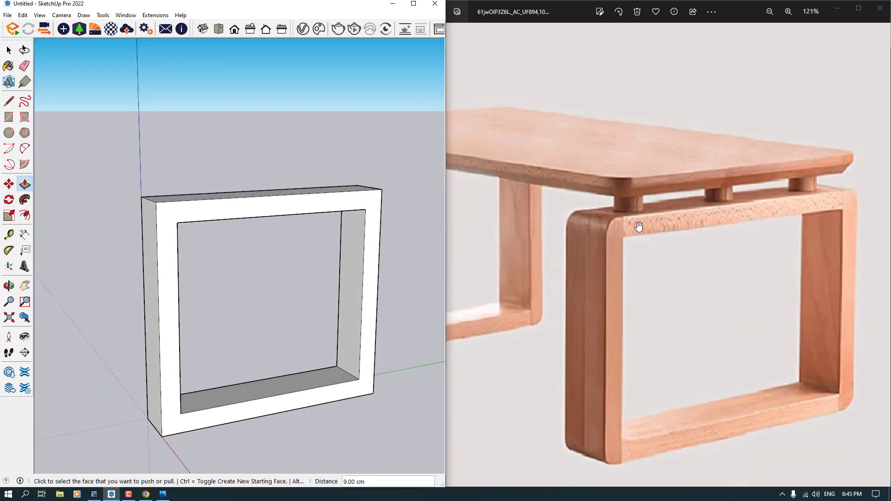
scroll(669, 223, down, 5)
scroll(712, 224, up, 4)
key(space)
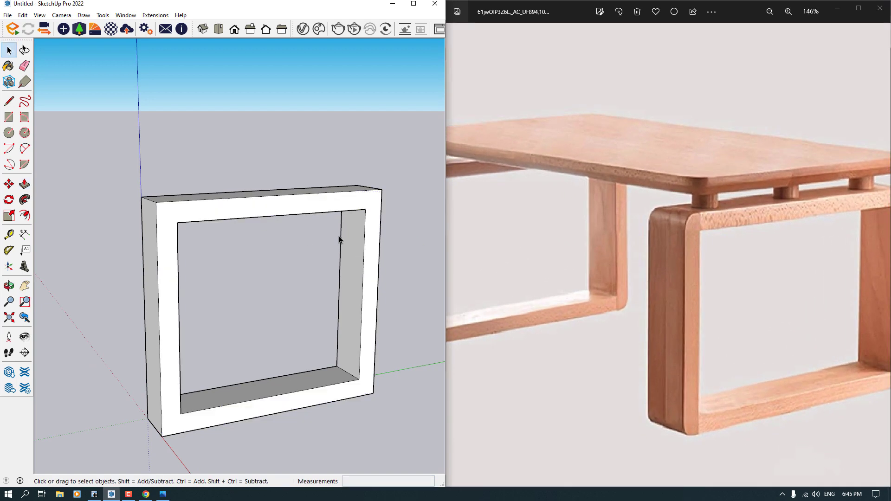
scroll(190, 222, up, 4)
scroll(190, 228, down, 4)
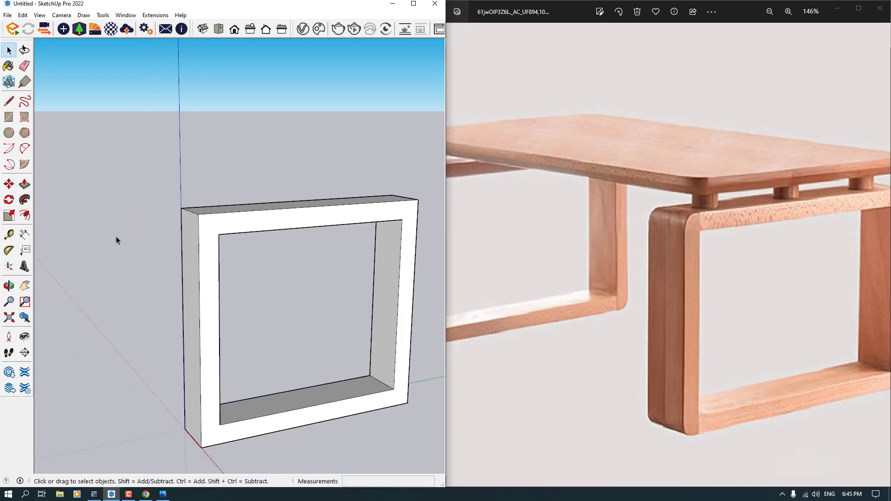
click(9, 234)
scroll(260, 221, up, 4)
click(239, 205)
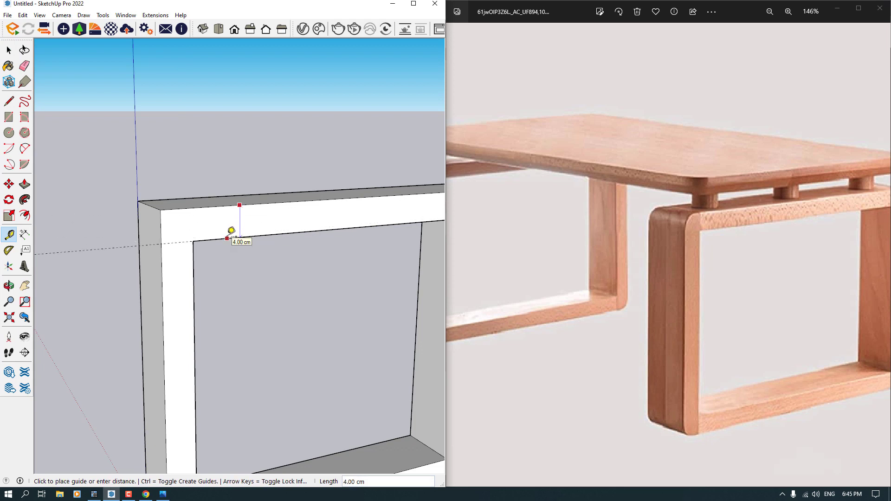
key(Return)
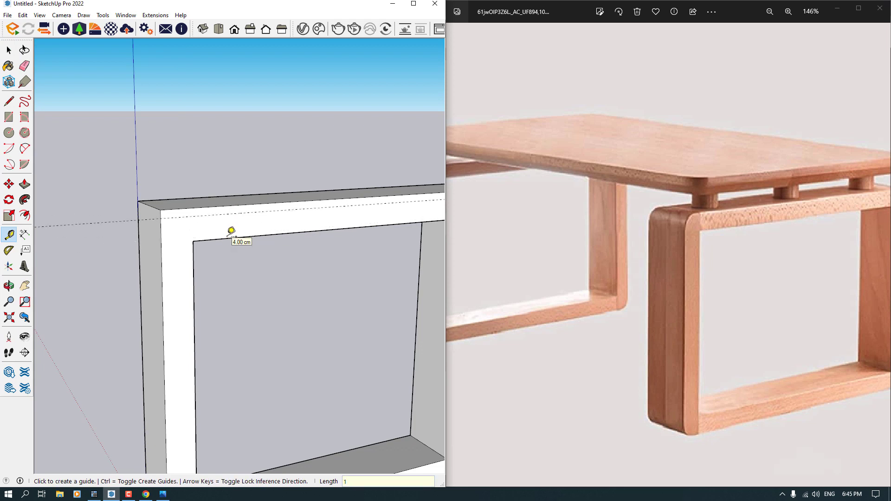
- Place two vertical guide lines on the frame's broad face, each 2 cm in from an outer side edge
scroll(174, 241, down, 3)
scroll(137, 242, up, 3)
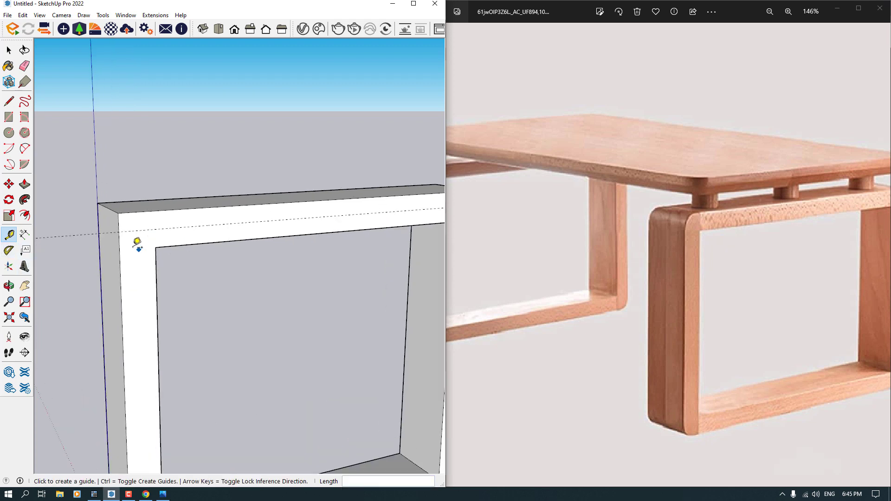
click(121, 238)
text(2)
key(Return)
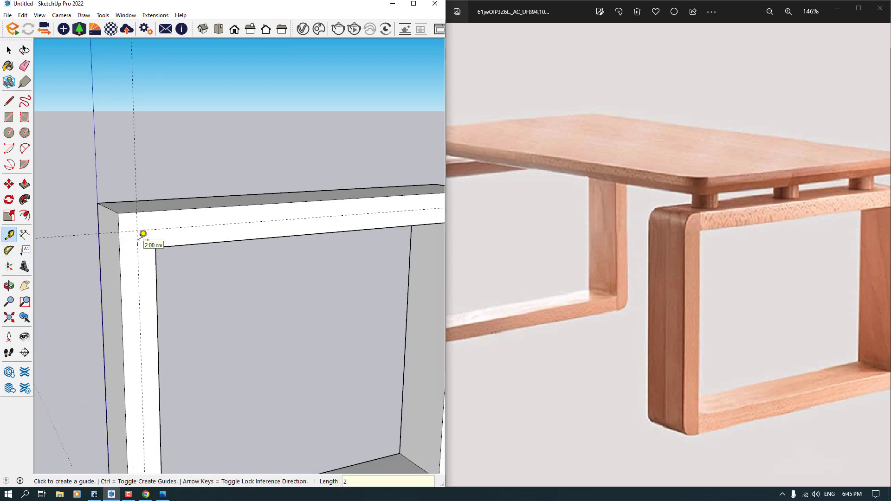
scroll(169, 233, down, 3)
scroll(265, 240, up, 4)
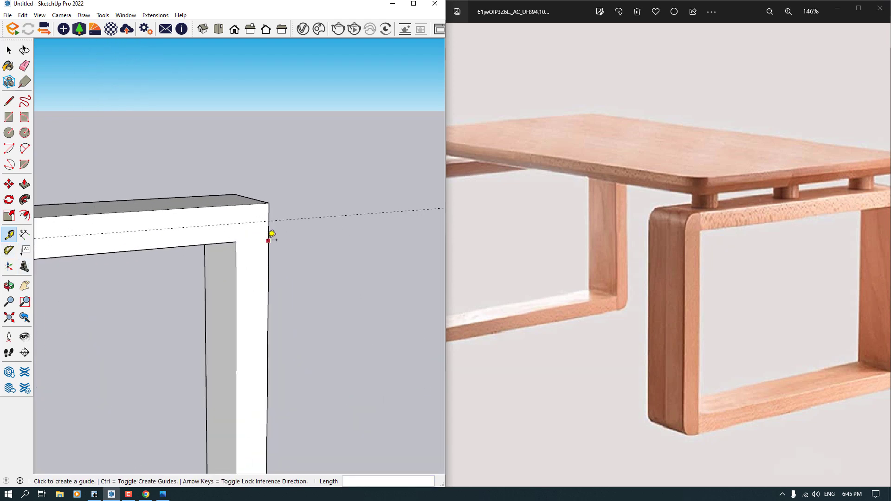
click(268, 240)
click(259, 245)
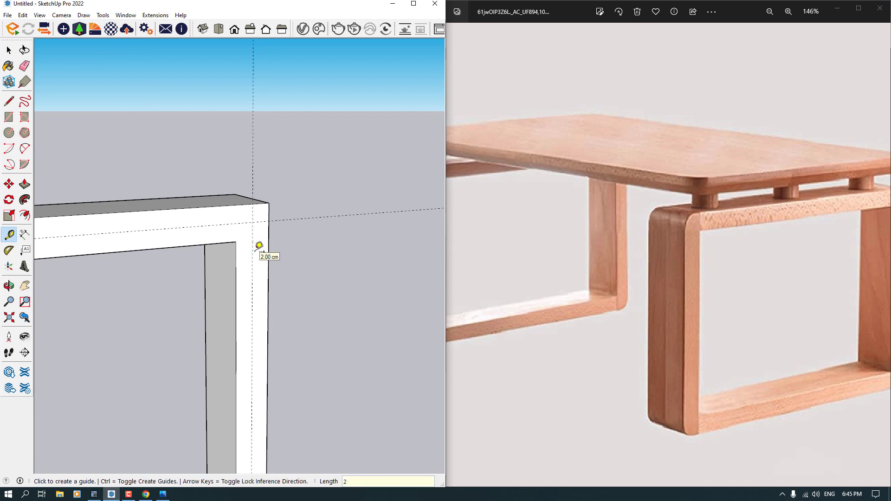
- Draw a tangent arc across each upper outer corner of the frame's broad face, ending where the guides meet the edges
click(25, 149)
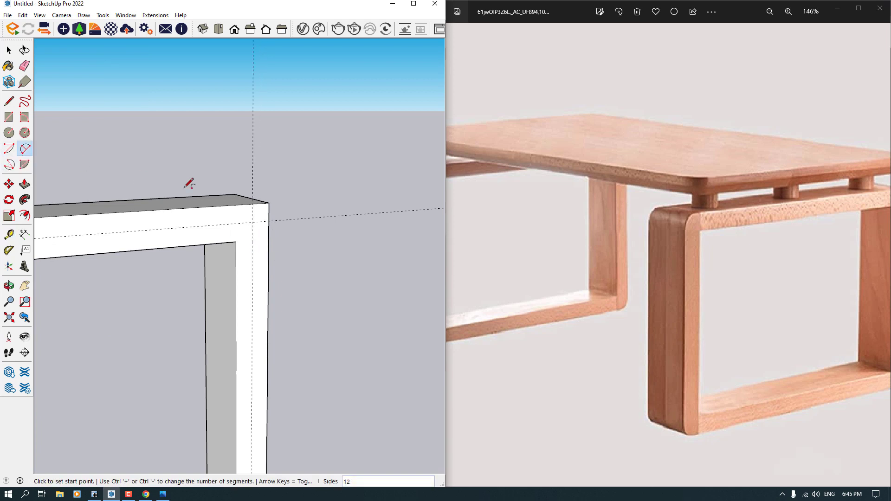
scroll(269, 222, up, 1)
click(268, 223)
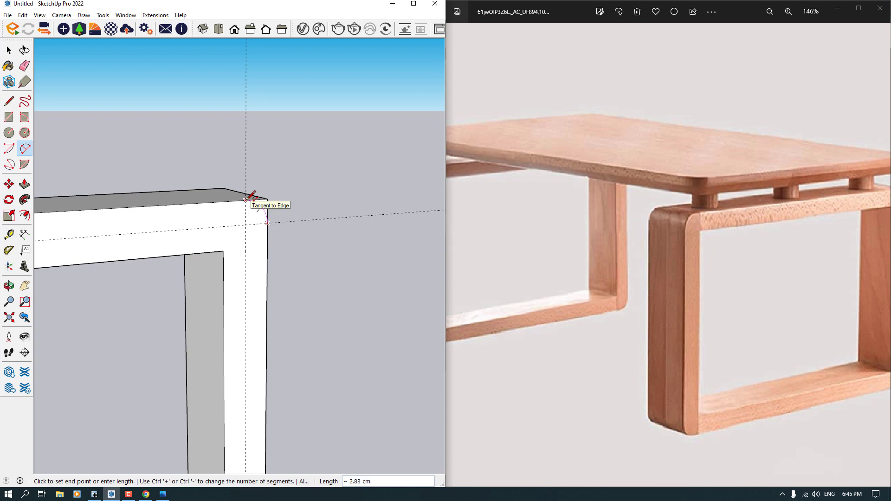
click(246, 200)
scroll(364, 204, down, 3)
scroll(375, 207, down, 2)
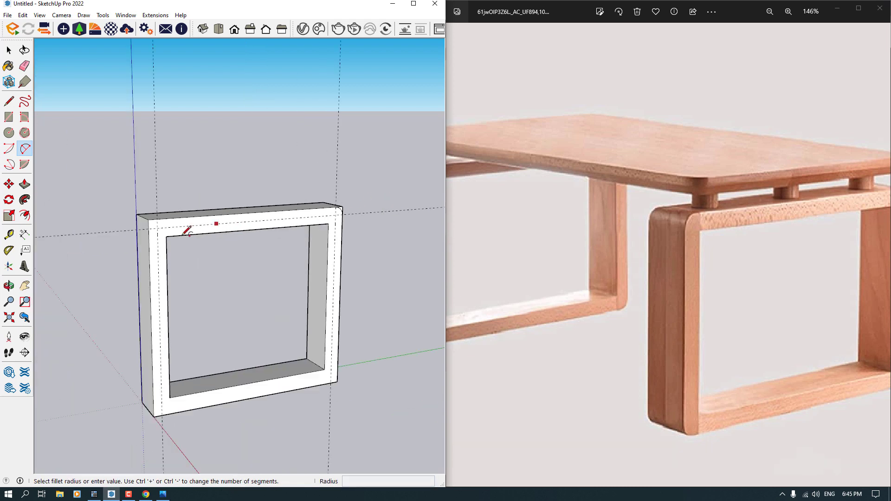
scroll(161, 232, up, 5)
click(123, 220)
click(151, 190)
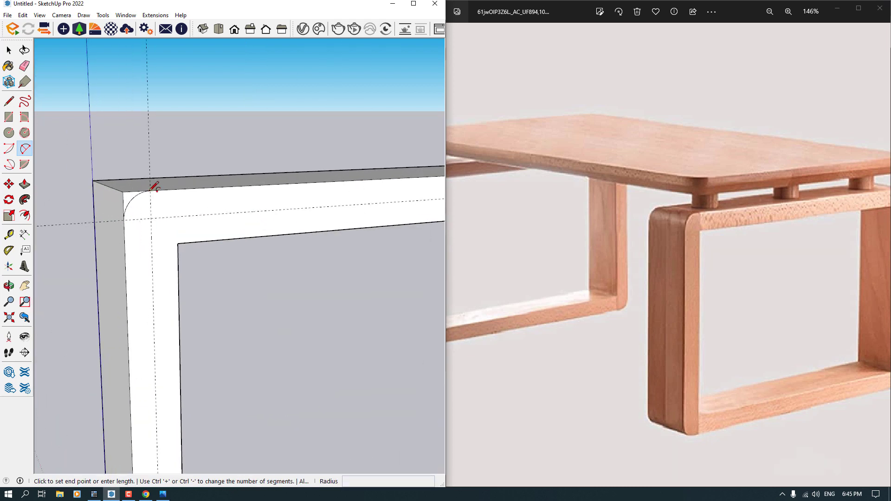
- Push the waste outside both arcs 9 cm through the frame to round its upper corners, and erase the guide lines
key(space)
key(p)
click(122, 199)
click(62, 205)
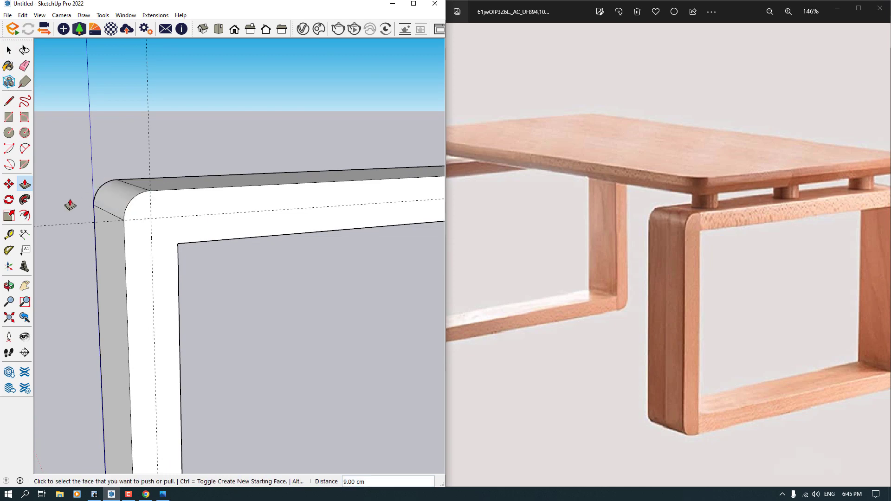
scroll(309, 201, down, 3)
scroll(354, 185, up, 4)
scroll(301, 185, down, 4)
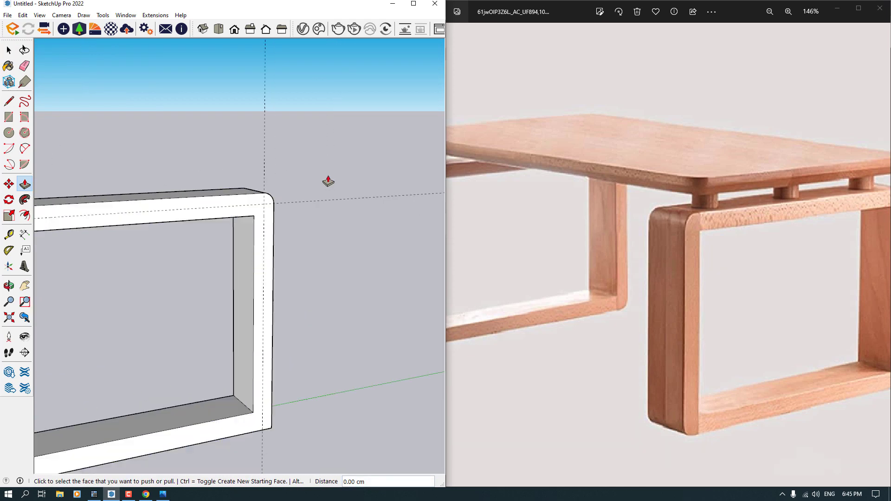
key(space)
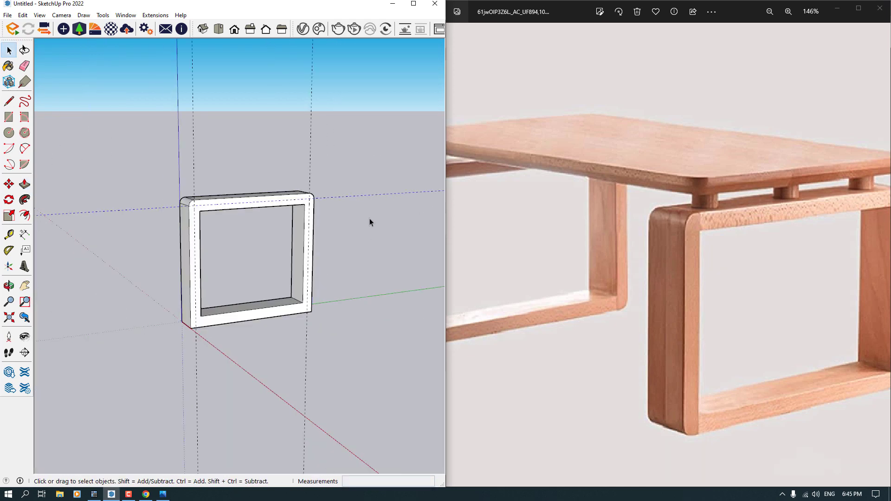
middle_drag(156, 152, 277, 191)
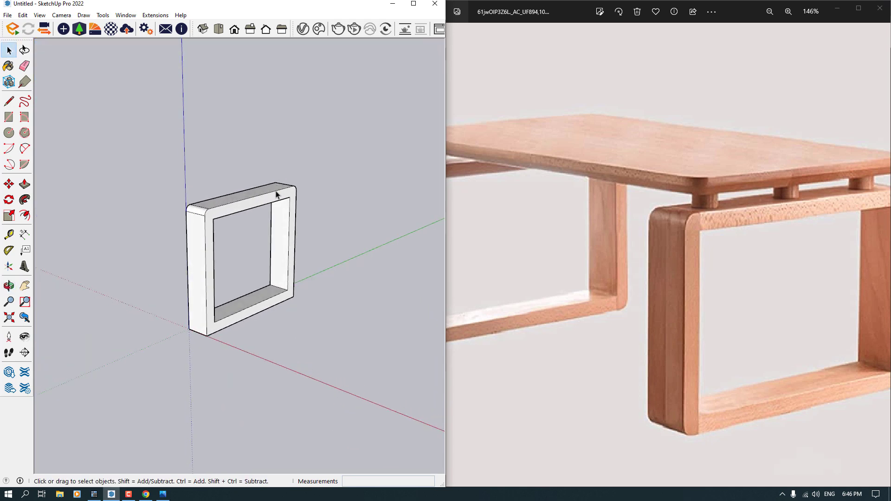
- Select the entire leg frame and make it a group
triple_click(276, 192)
right_click(276, 192)
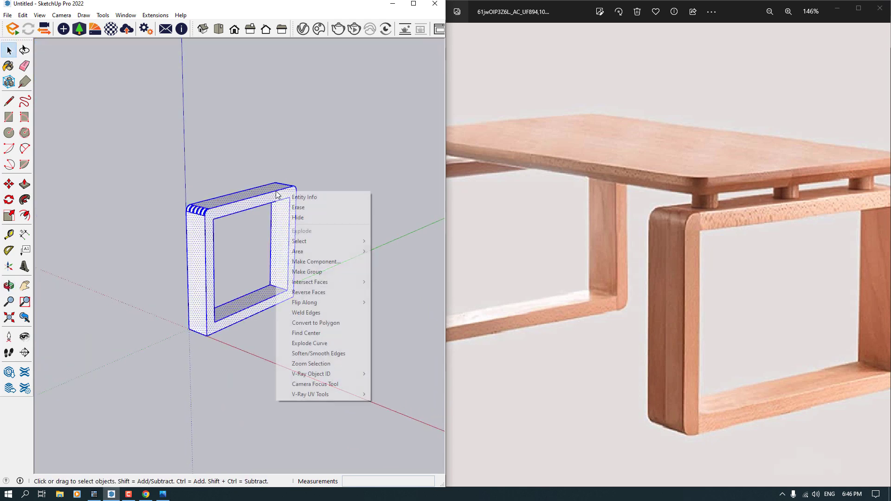
click(307, 271)
- Copy the leg frame group 70 cm along the red axis and deselect it
middle_drag(163, 277, 181, 287)
key(space)
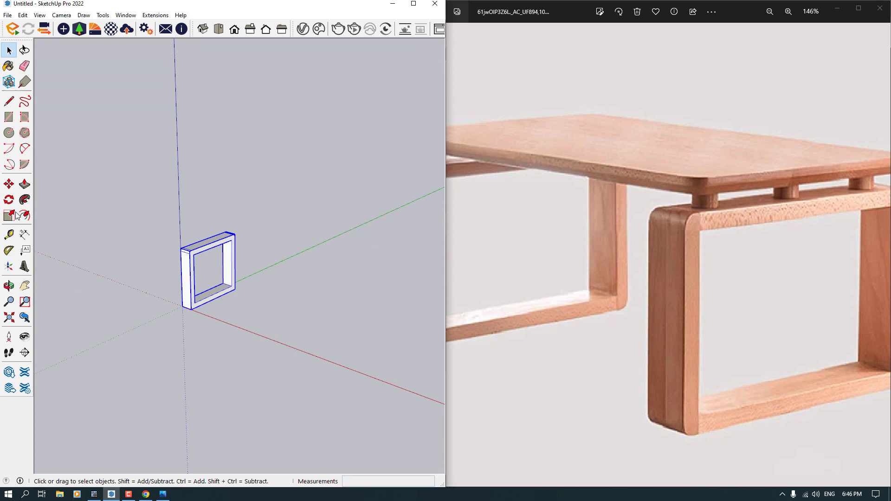
click(9, 184)
scroll(175, 338, up, 3)
key(ctrl)
click(187, 284)
scroll(193, 291, down, 3)
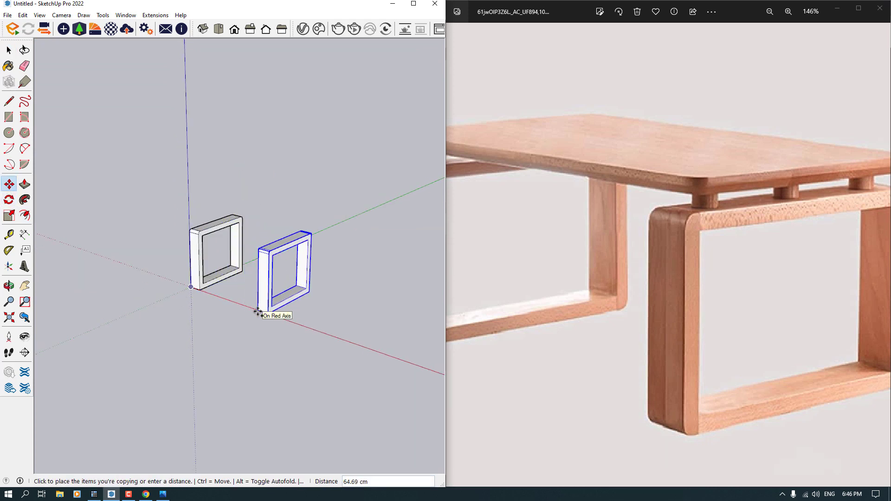
text(70)
key(Return)
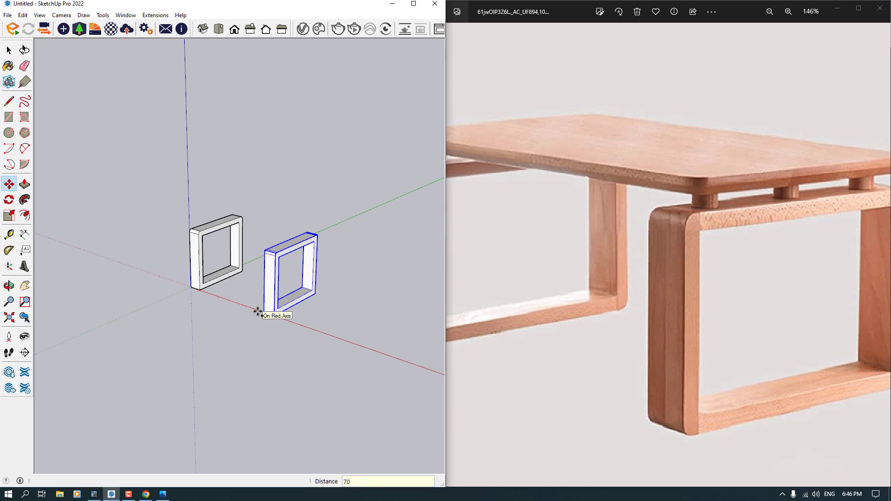
key(space)
click(243, 329)
- Check the tabletop supports in the reference photo and place a lengthwise guide 4.5 cm from the long edge of the copied frame's top face
scroll(616, 294, down, 2)
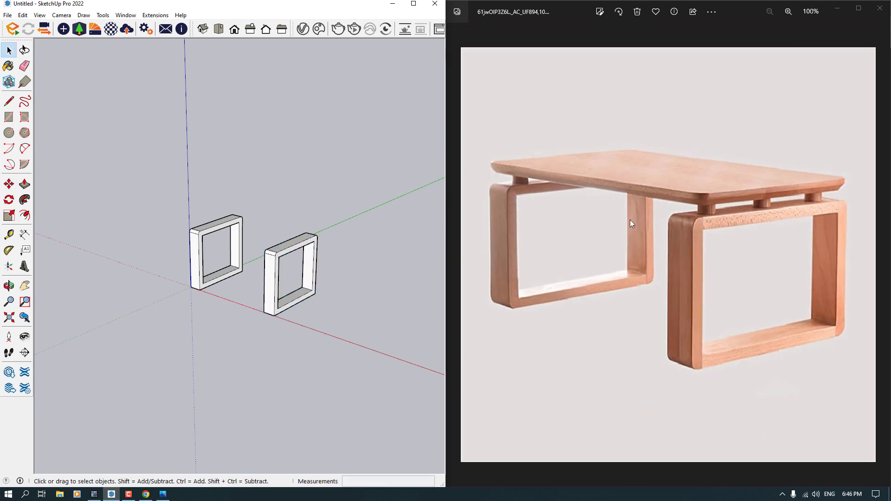
scroll(633, 223, up, 4)
scroll(700, 211, down, 1)
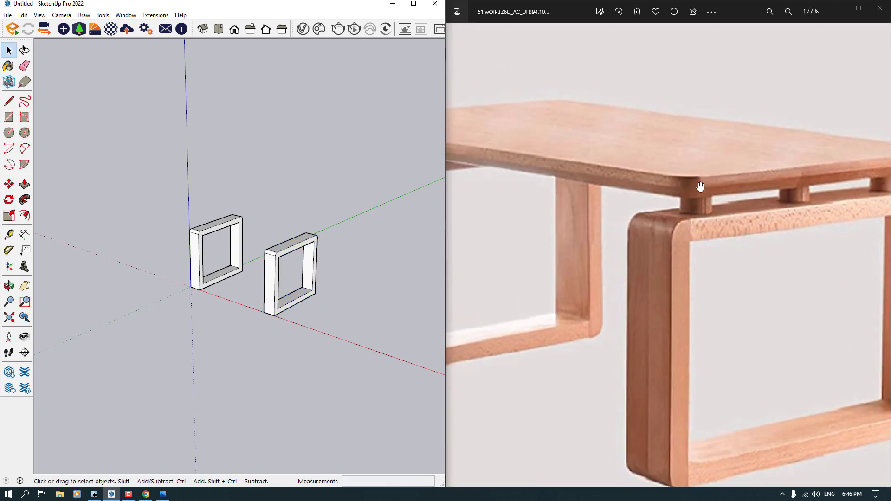
scroll(744, 213, down, 3)
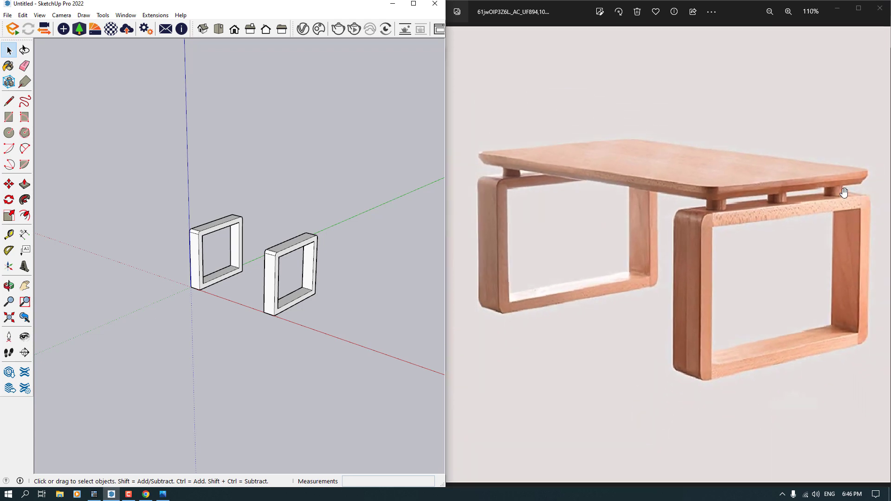
scroll(277, 250, up, 3)
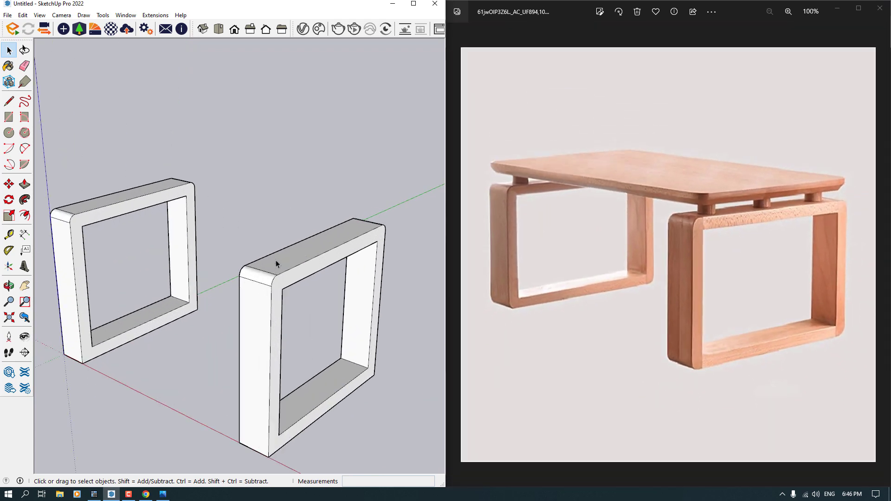
click(10, 234)
scroll(334, 254, up, 3)
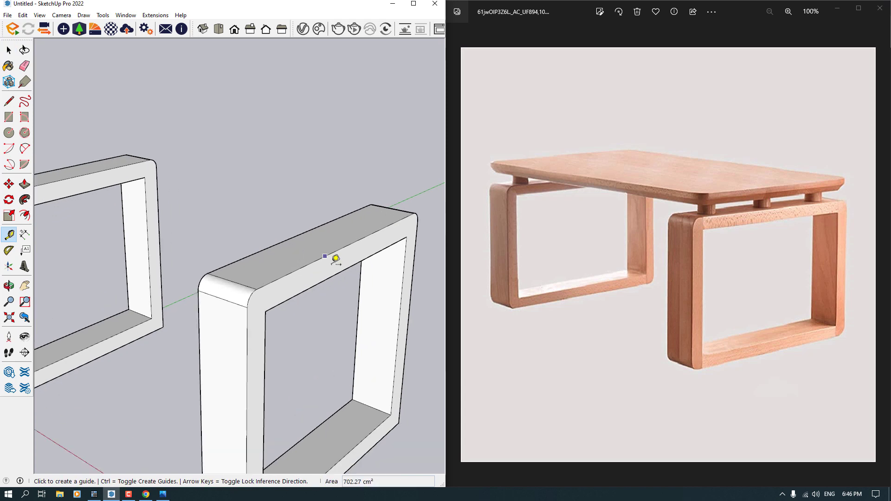
click(307, 264)
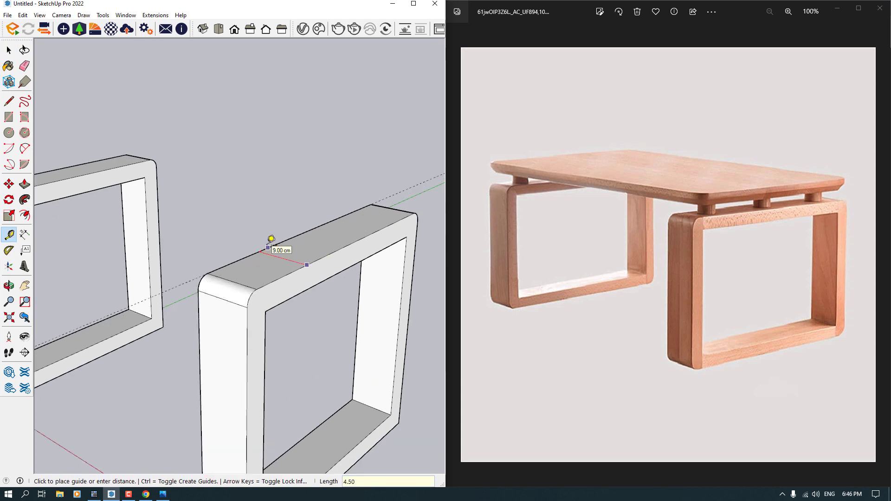
key(Return)
- Place a crosswise guide on the copied frame's top face, 4.5 cm in from the rounded corner's edge nearest the red axis
scroll(281, 257, down, 4)
middle_drag(287, 299, 148, 319)
scroll(153, 321, up, 4)
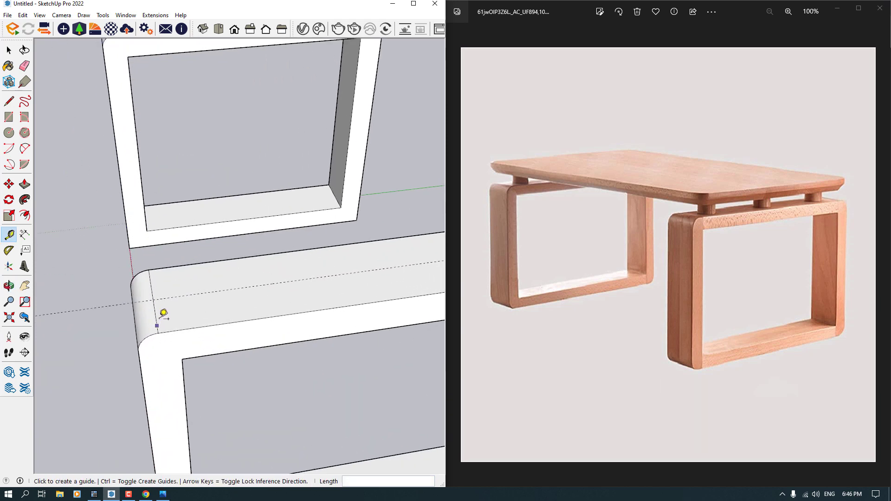
click(156, 317)
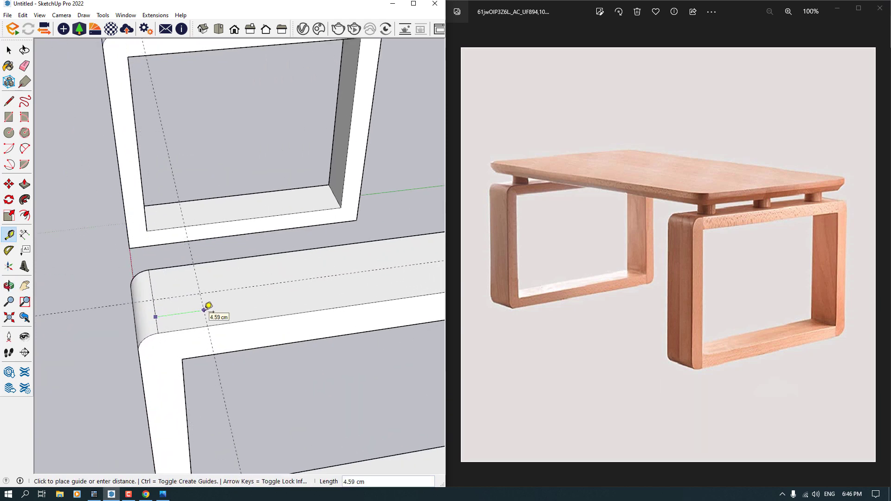
text(4.5)
key(Return)
scroll(199, 310, down, 4)
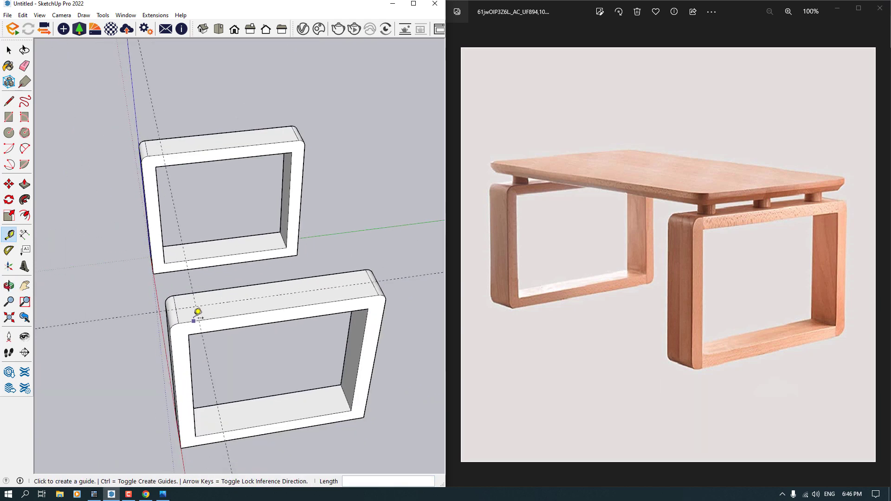
- Place a matching crosswise guide 4.5 cm in from the rounded corner's edge at the far end of the copied frame's top face
scroll(367, 285, up, 2)
click(375, 277)
text(4)
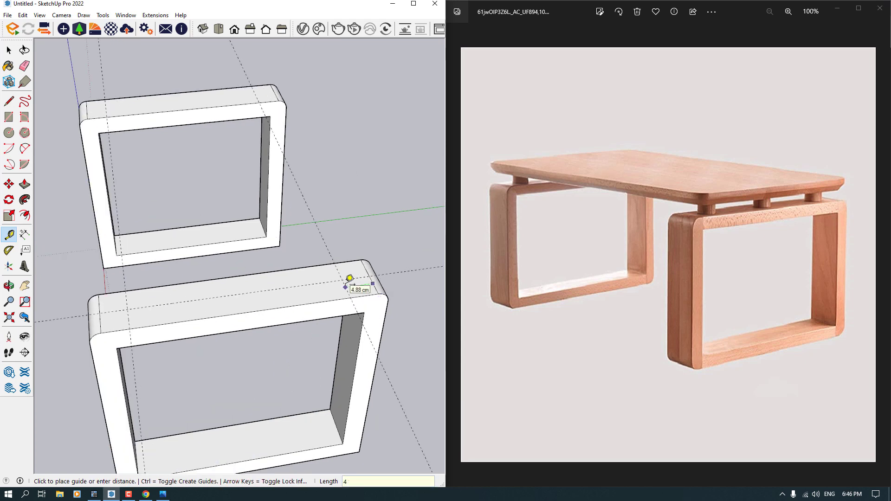
text(.50)
key(Return)
- Place a third crosswise guide on the copied frame's top face, halfway between the two end guides
click(348, 289)
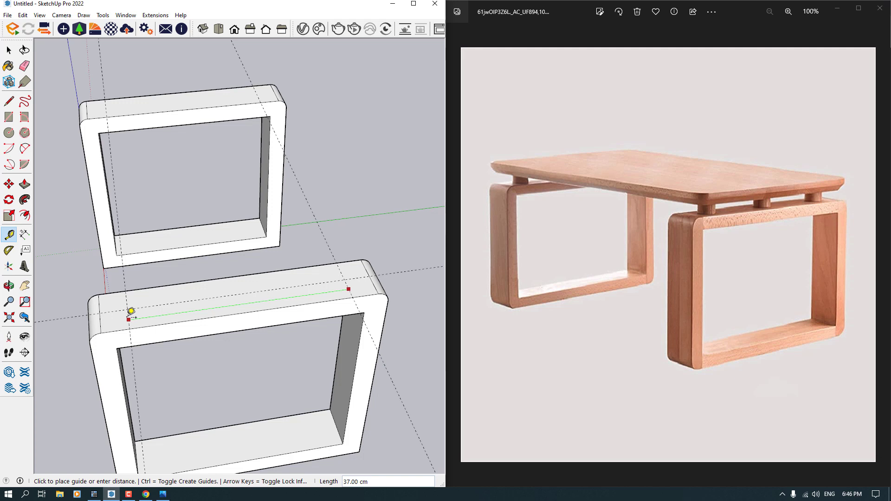
text(1)
key(Return)
- Draw a circle of about 2 cm radius on the copied frame's top face, centred on the guide crossing nearest the red axis
scroll(329, 242, down, 5)
middle_drag(329, 242, 464, 229)
scroll(313, 264, up, 5)
key(space)
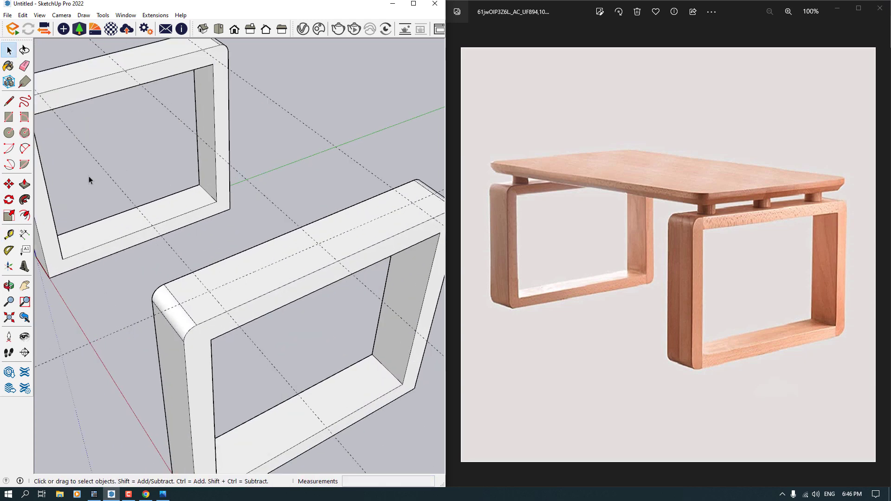
click(9, 132)
scroll(205, 291, up, 3)
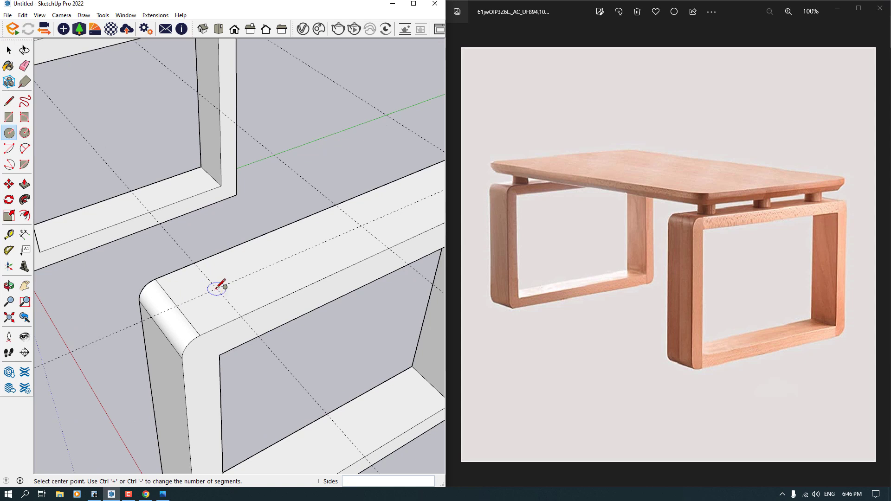
click(216, 289)
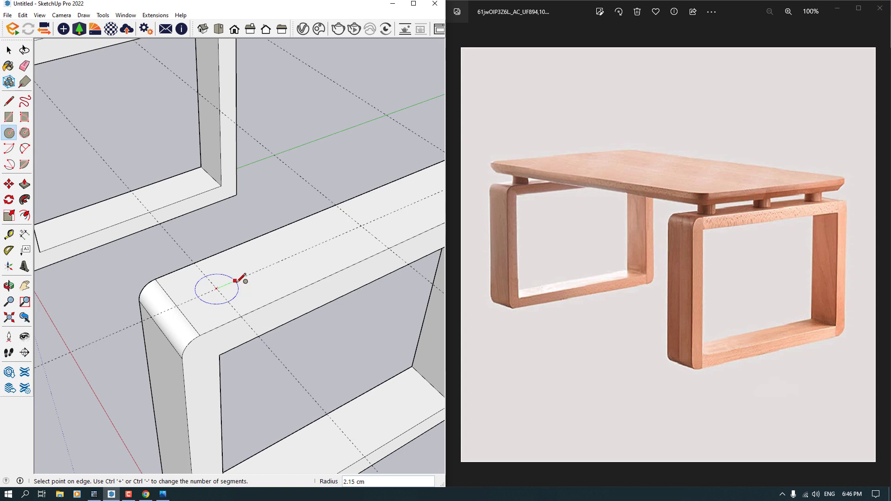
click(235, 280)
- Select the circle's face with its outline and make it a component with the default settings
key(space)
double_click(231, 290)
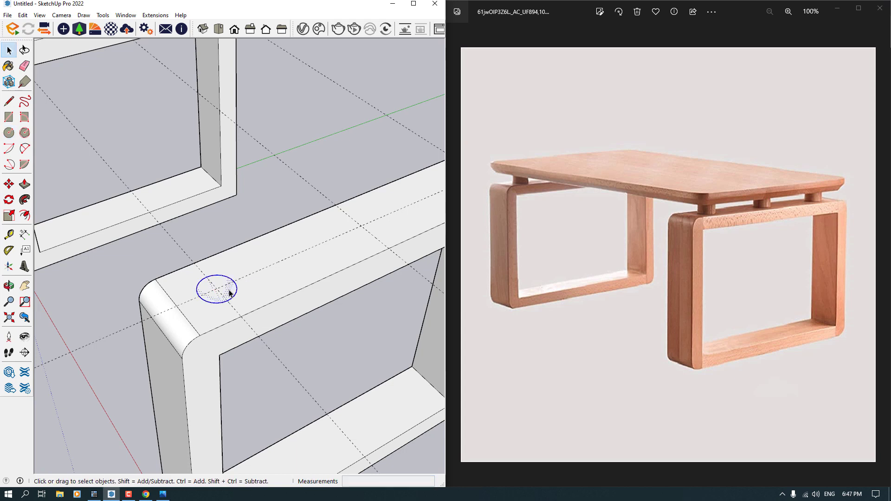
right_click(231, 290)
click(267, 150)
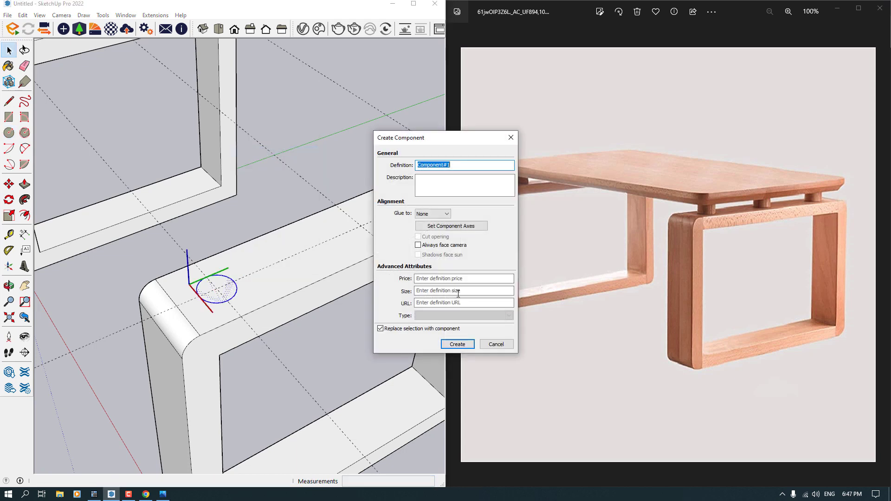
click(459, 345)
- Place a lengthwise guide 4.5 cm from the long edge of the original frame's top face
scroll(286, 348, down, 4)
middle_drag(297, 349, 416, 364)
key(space)
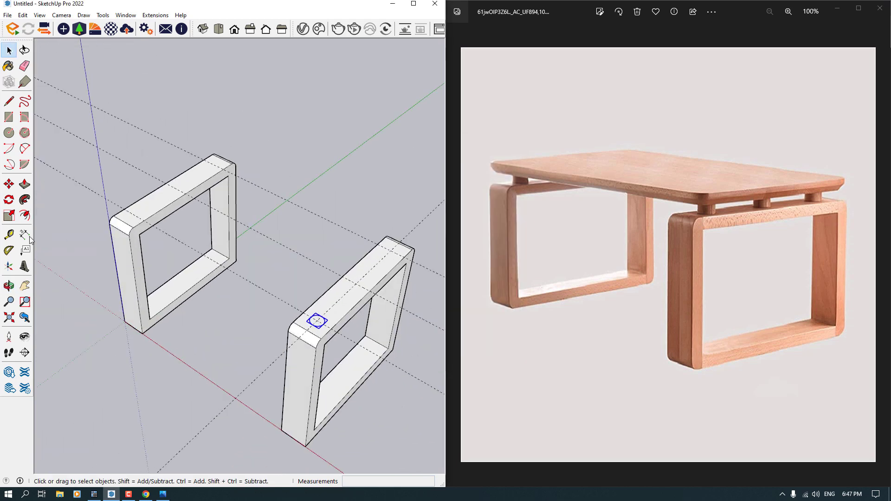
key(t)
scroll(155, 189, up, 3)
click(151, 192)
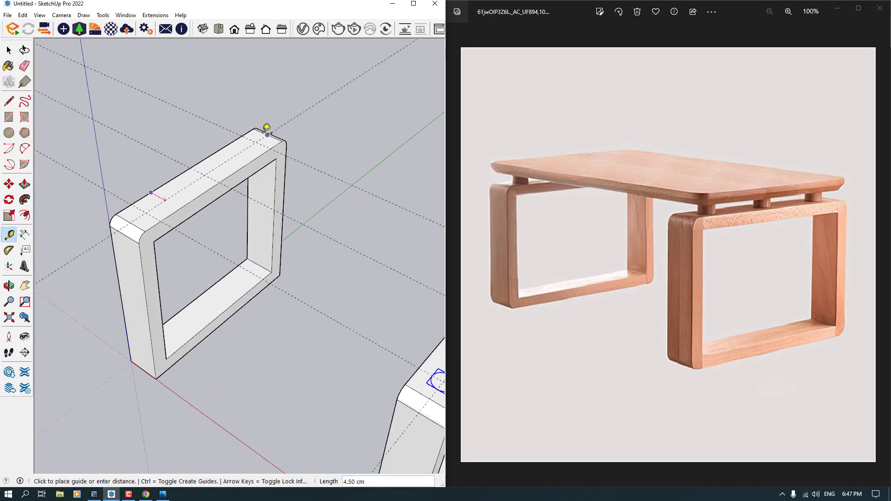
click(267, 126)
scroll(267, 129, down, 3)
key(space)
scroll(332, 307, up, 5)
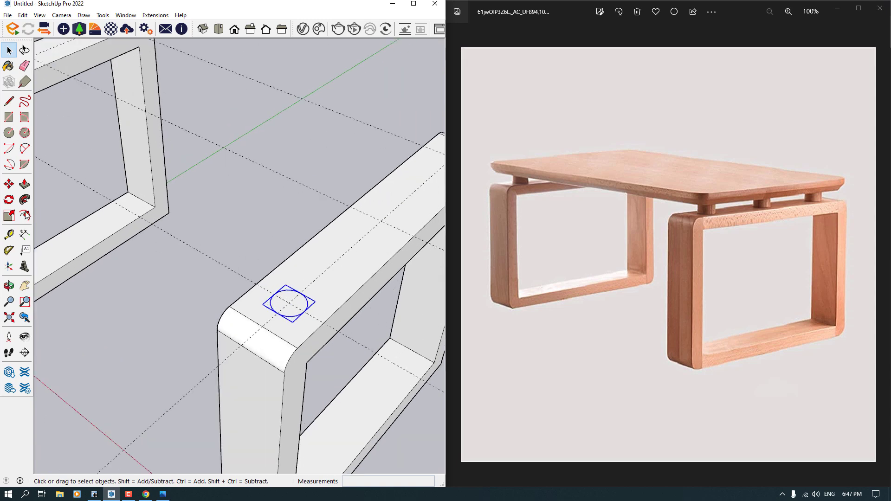
- Copy the circle component to the middle and far guide crossings on the copied frame's top face
click(9, 184)
scroll(251, 321, up, 1)
key(ctrl)
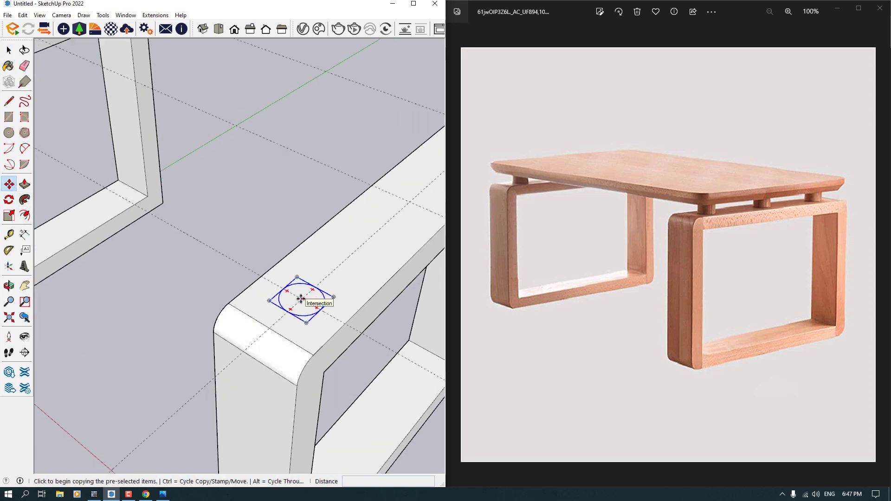
click(300, 299)
click(409, 201)
scroll(217, 259, down, 2)
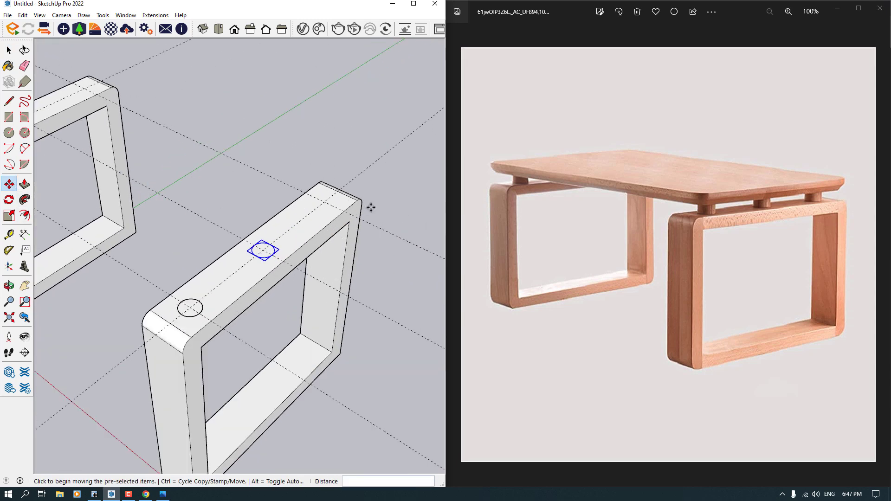
scroll(353, 215, up, 2)
click(227, 264)
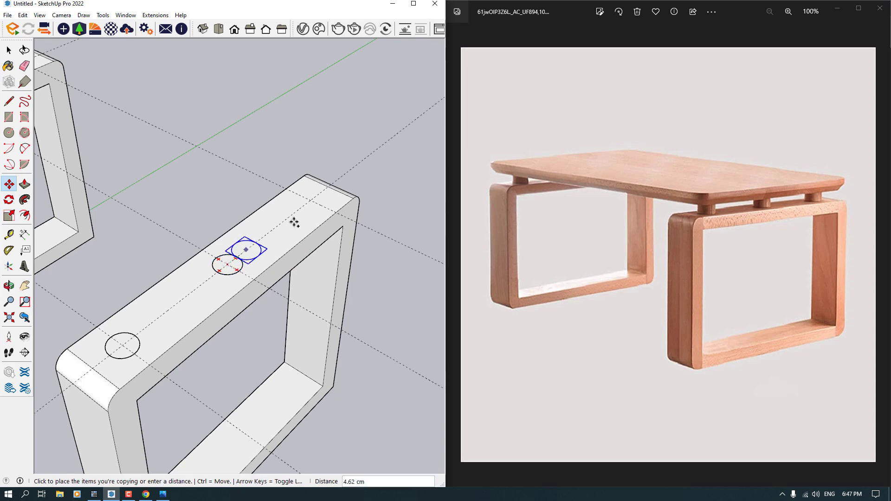
click(310, 201)
- Select all three circle components and copy them onto the matching guide crossings of the original frame's top face
key(space)
ctrl+click(234, 262)
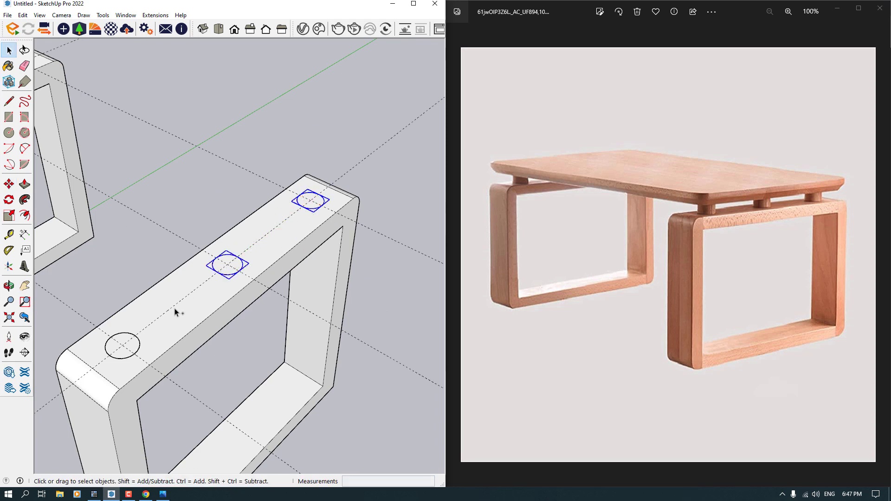
ctrl+click(136, 343)
key(m)
key(ctrl)
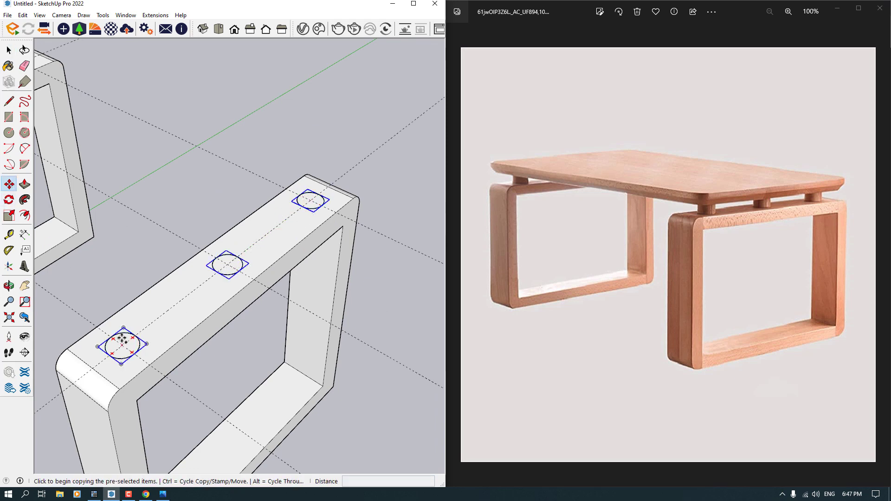
click(122, 345)
shift+middle_drag(106, 279, 446, 367)
scroll(102, 205, up, 2)
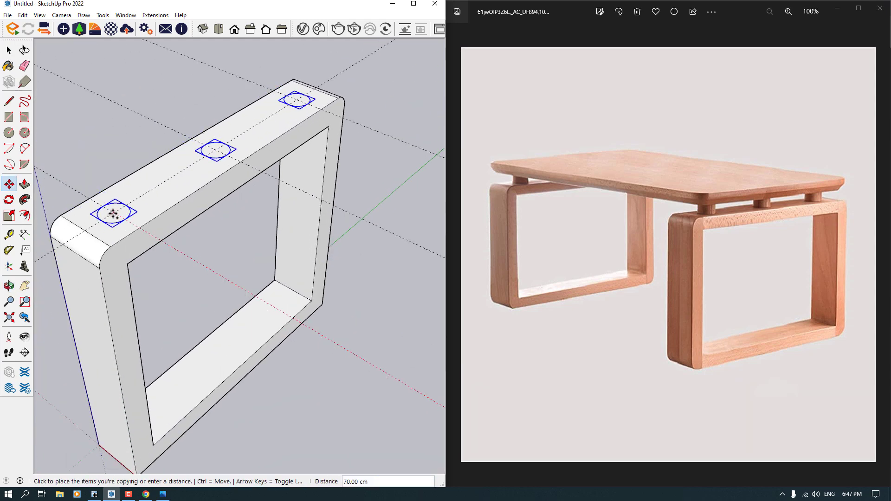
click(103, 208)
key(space)
- Edit the circle component and extrude its face upward 2 cm to form the cylindrical supports
scroll(116, 214, down, 2)
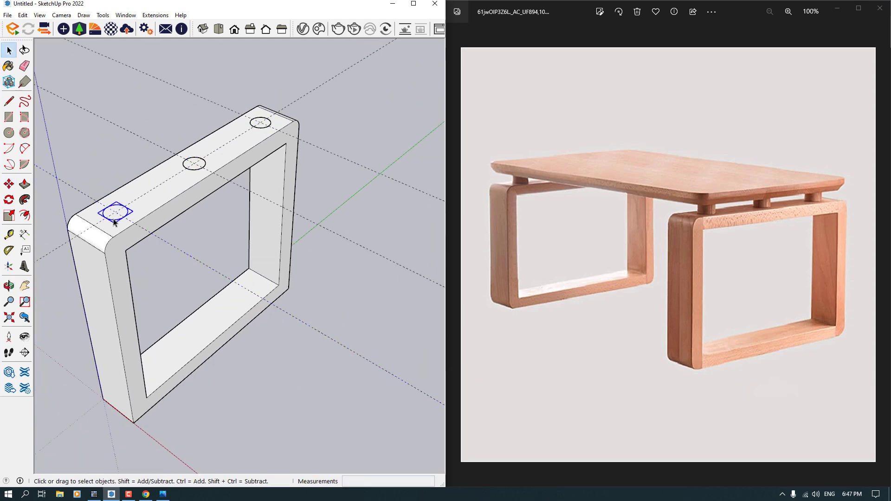
double_click(114, 220)
key(p)
click(114, 213)
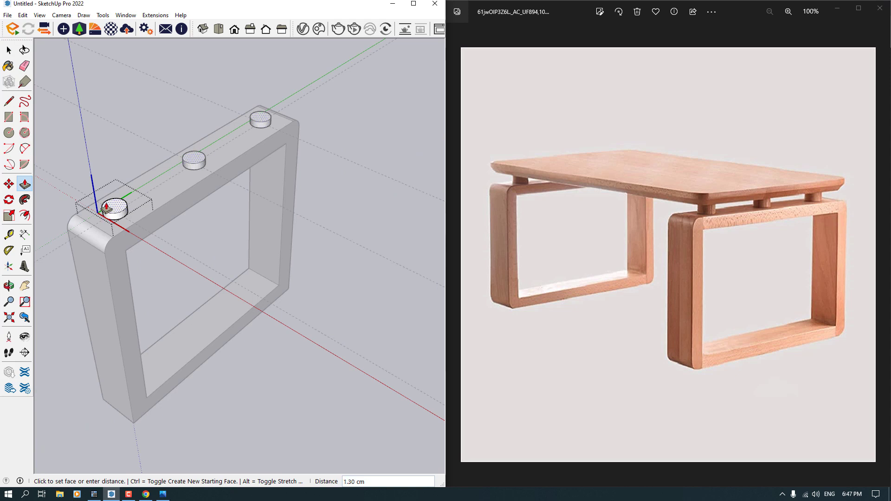
scroll(106, 208, down, 3)
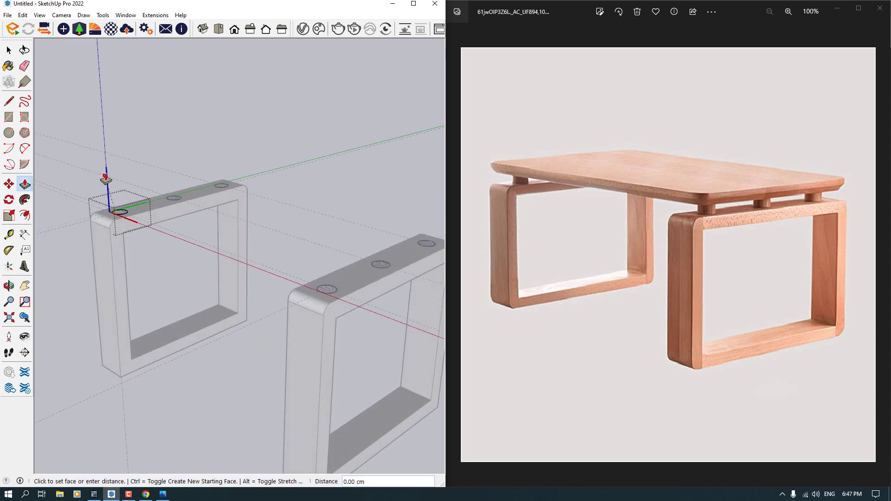
scroll(710, 214, up, 4)
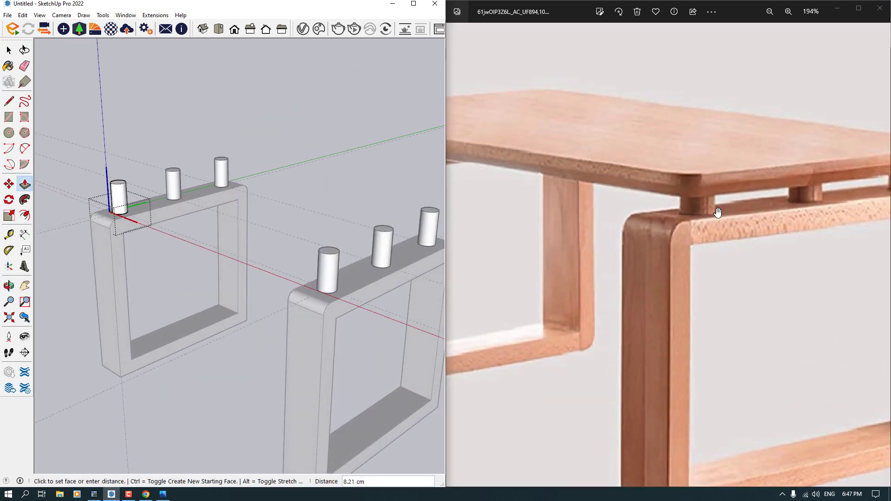
scroll(717, 211, down, 4)
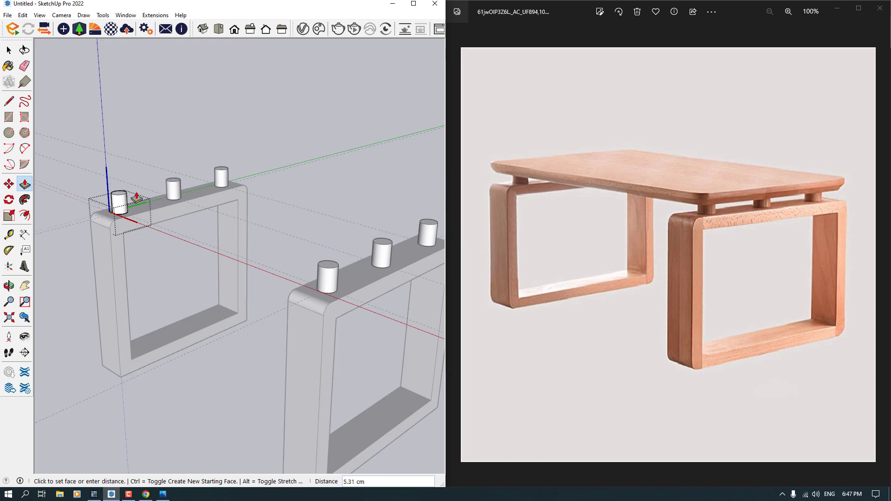
text(2)
key(Return)
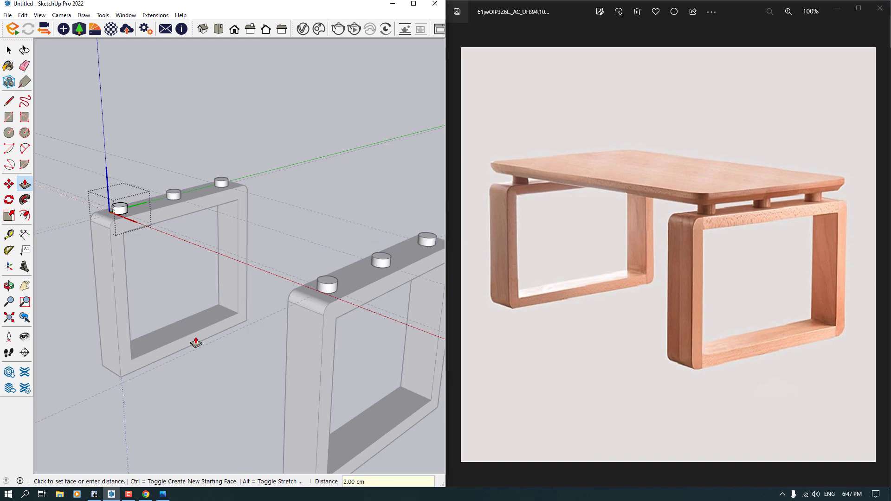
- Leave the component and delete all construction guides around the two frames
key(space)
scroll(205, 362, down, 6)
middle_drag(173, 419, 287, 219)
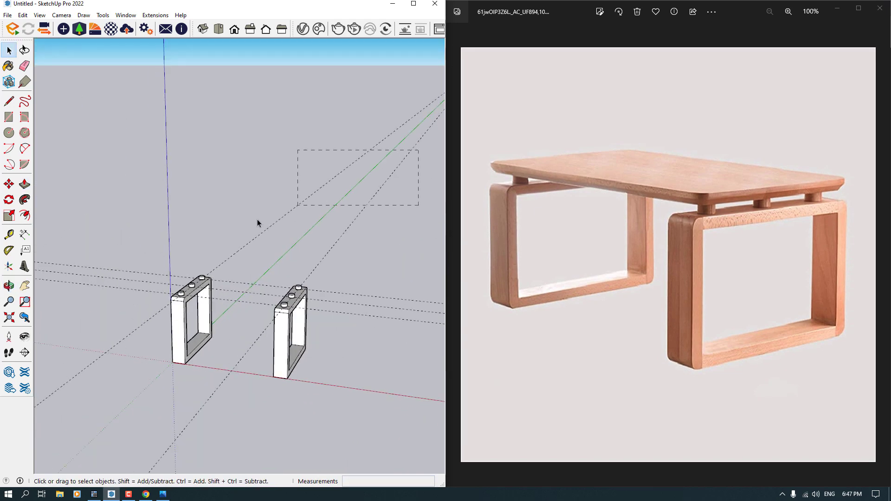
scroll(221, 288, up, 3)
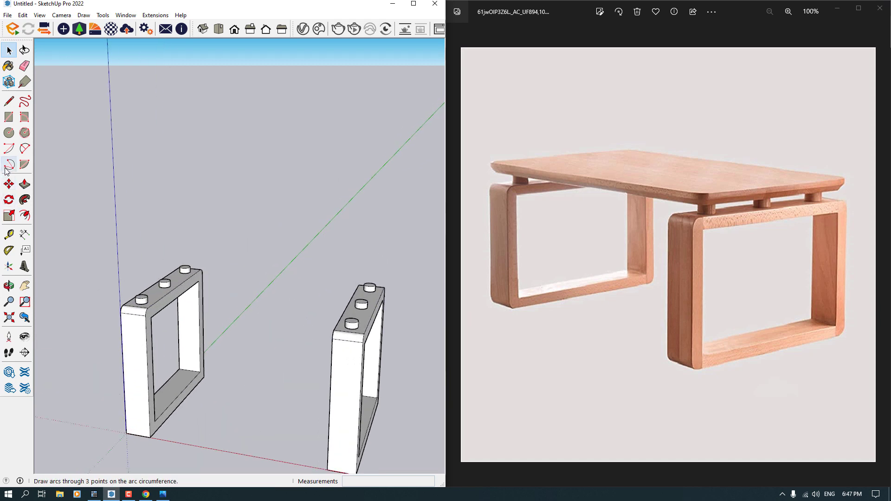
- Draw a rectangle for the tabletop from the original frame's outer top corner to the copied frame's diagonally opposite top corner
click(9, 184)
click(9, 117)
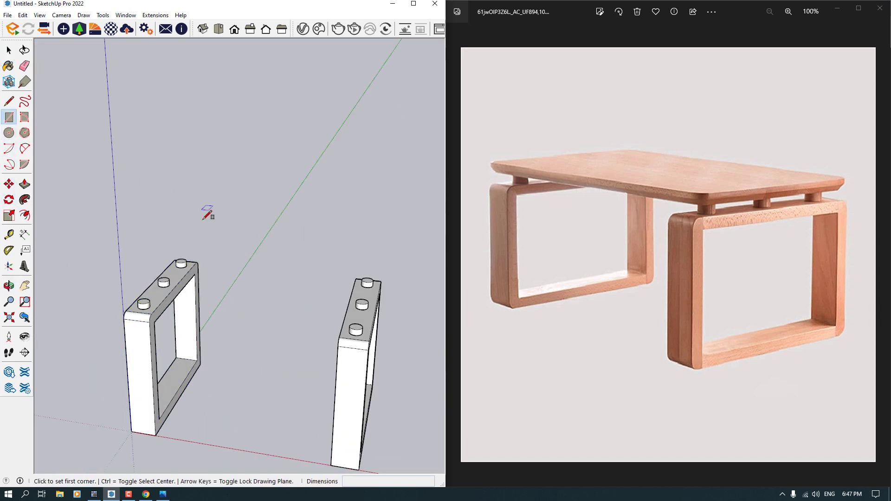
scroll(207, 212, down, 3)
middle_drag(156, 290, 211, 288)
scroll(187, 281, up, 4)
click(179, 292)
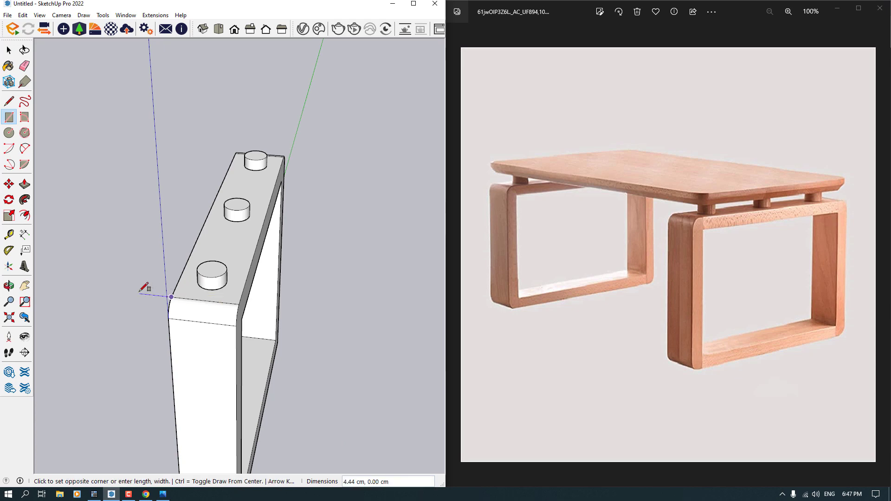
scroll(324, 298, down, 4)
mouse_move(324, 298)
middle_down()
mouse_move(382, 316)
mouse_move(322, 280)
middle_up()
scroll(382, 316, up, 2)
click(378, 315)
key(space)
- Extrude the tabletop rectangle upward to the height of the cylindrical supports' top faces
click(25, 184)
middle_drag(250, 290, 285, 284)
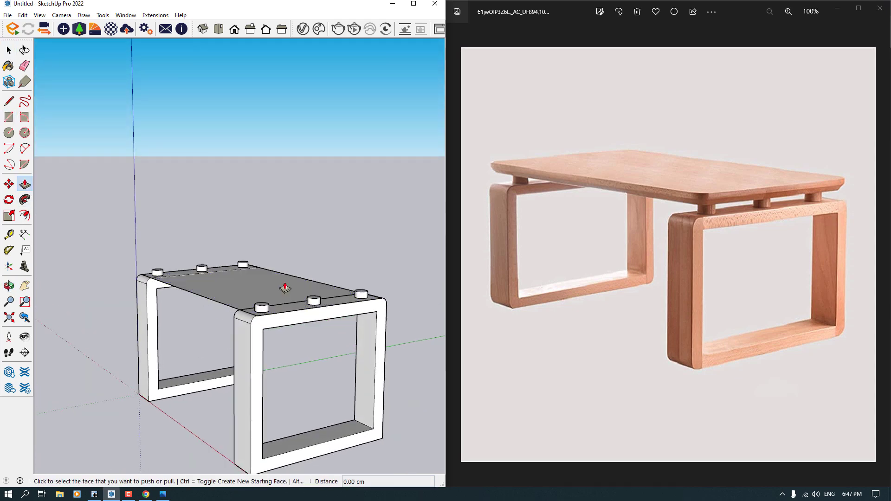
click(260, 297)
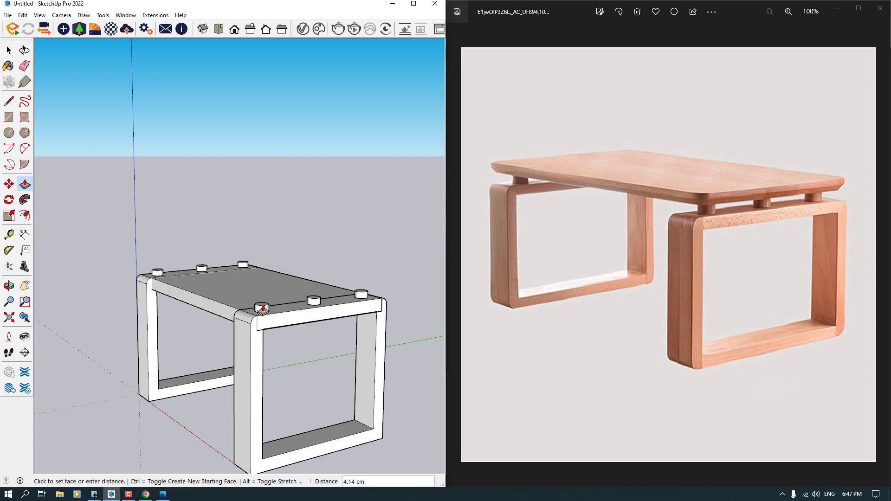
click(259, 306)
- Select the whole tabletop slab and move it straight up 2 cm
key(space)
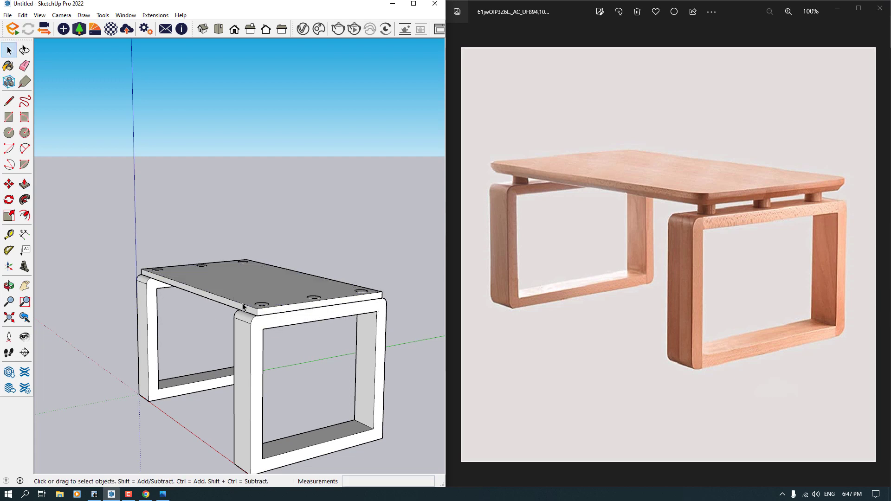
triple_click(234, 299)
key(m)
middle_drag(260, 288, 387, 347)
click(304, 249)
text(2)
key(Return)
key(space)
click(395, 342)
- Compare the tabletop edge with the reference photo and offset the outline of the slab's top face inward
mouse_move(310, 315)
middle_down()
mouse_move(221, 269)
mouse_move(223, 232)
middle_up()
scroll(643, 246, up, 5)
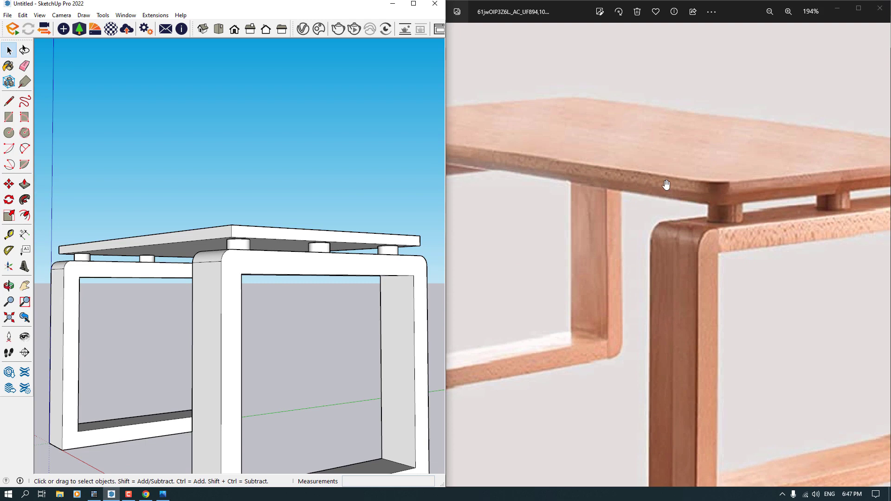
drag(615, 152, 686, 211)
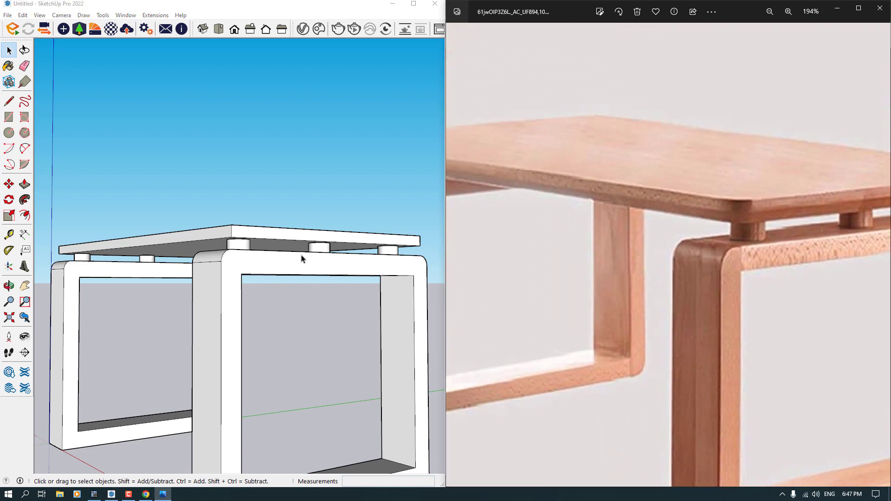
scroll(301, 256, down, 4)
mouse_move(297, 270)
middle_down()
mouse_move(293, 364)
mouse_move(282, 369)
middle_up()
scroll(265, 276, up, 5)
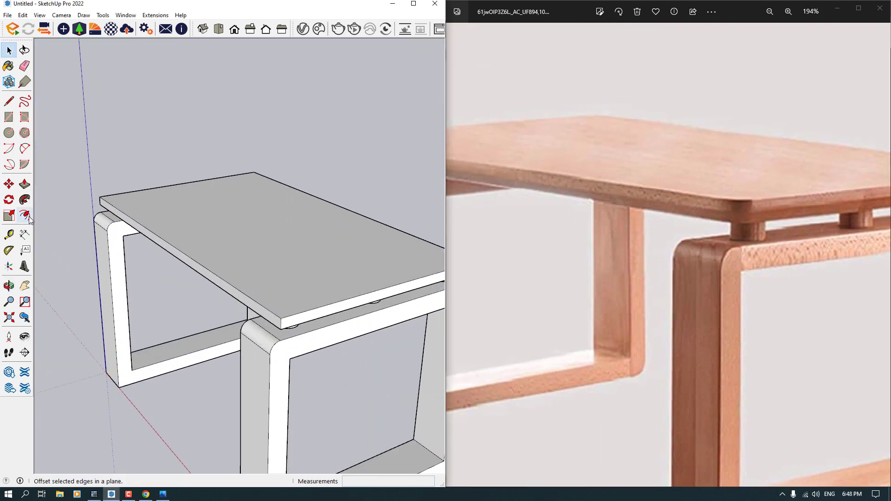
click(24, 216)
click(298, 299)
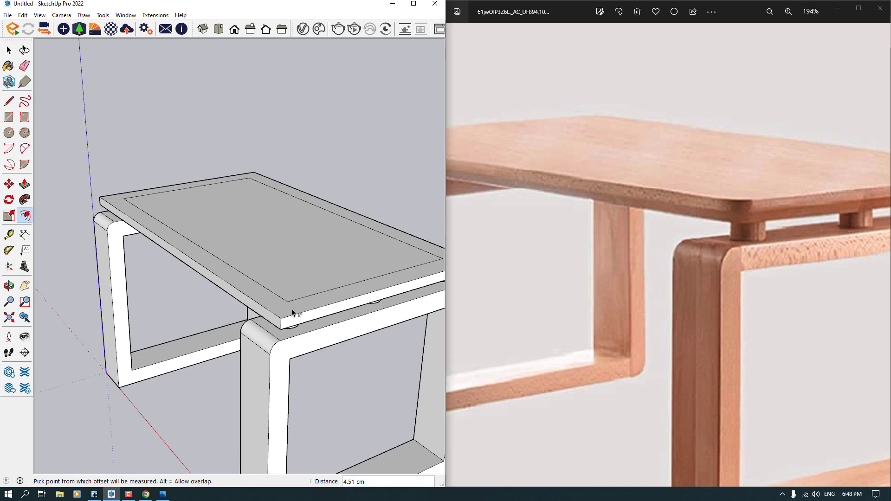
click(292, 312)
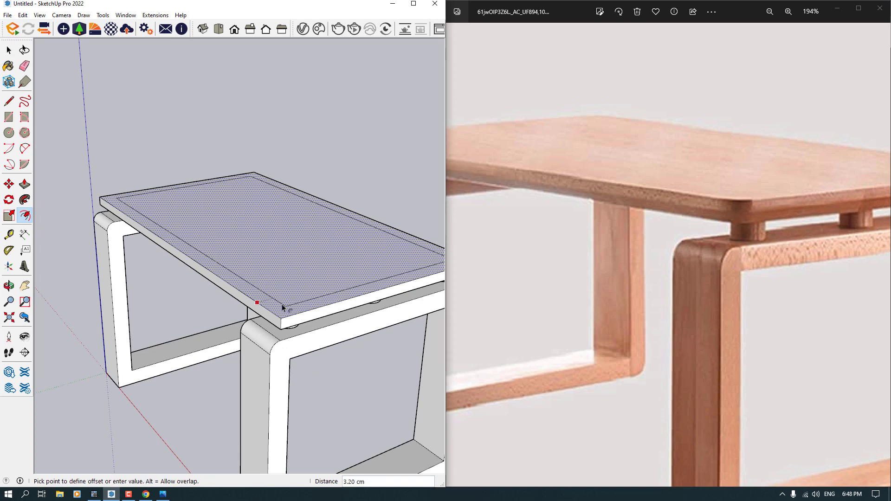
key(Return)
- Raise the inner face of the tabletop 1 cm along the blue axis with auto-fold to bevel its edges
key(space)
click(285, 283)
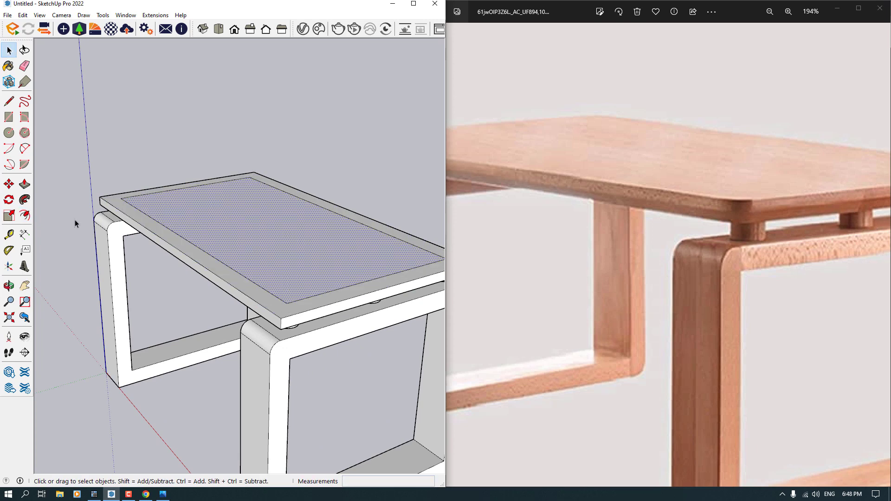
click(10, 185)
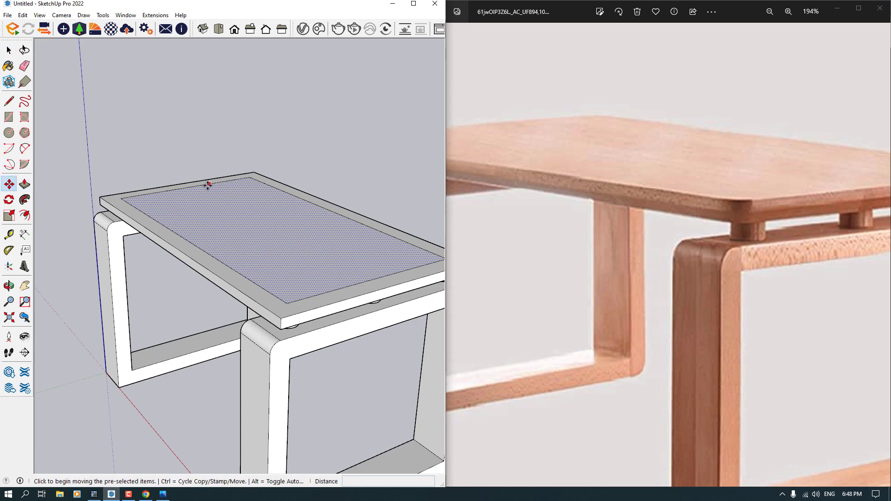
key(alt)
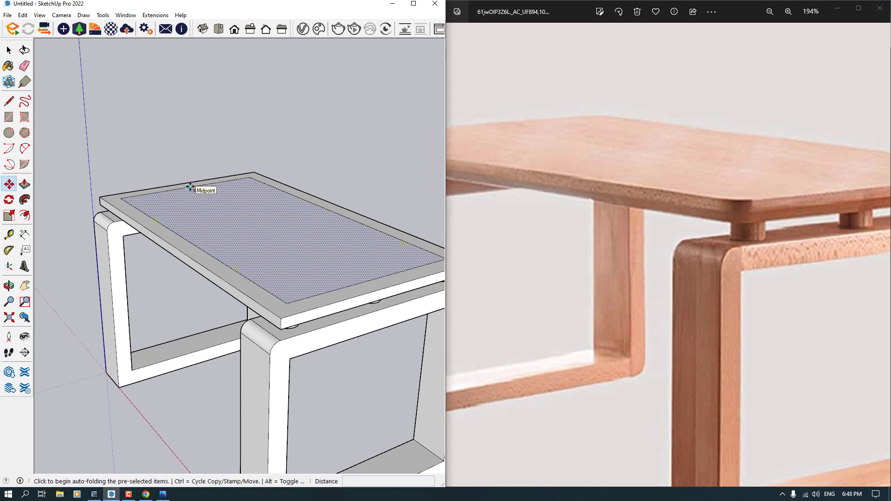
click(189, 179)
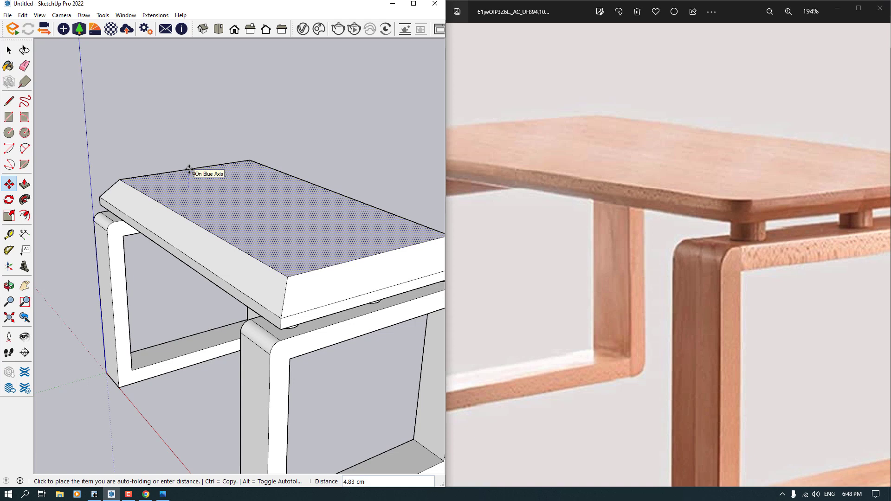
text(2)
key(Return)
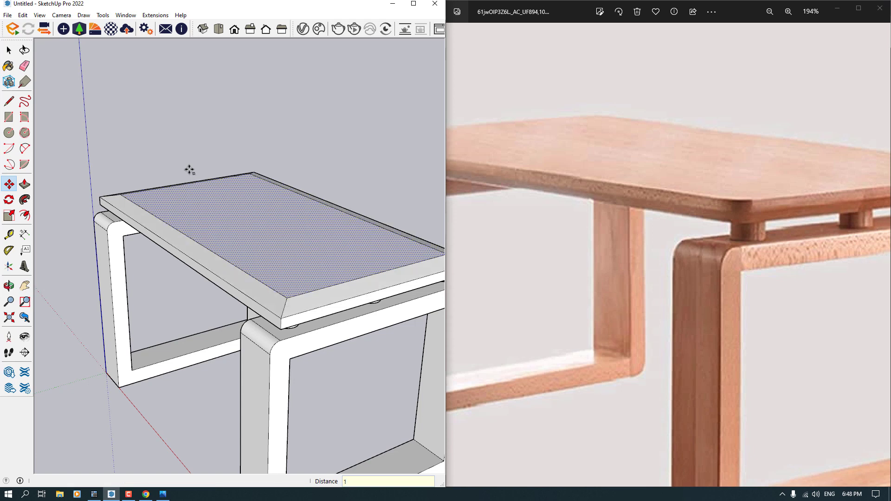
- Select the whole beveled tabletop and flip it along the blue direction so the bevel faces down
key(space)
scroll(204, 162, down, 4)
click(248, 208)
right_click(249, 208)
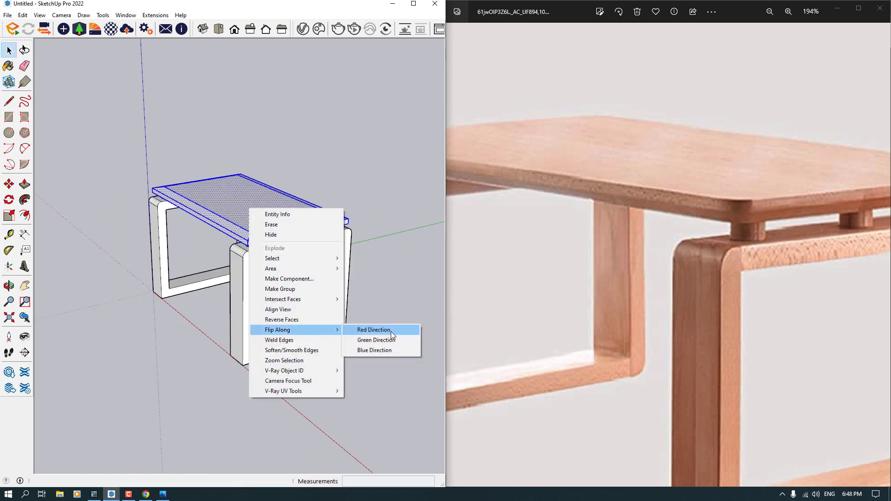
click(390, 350)
middle_drag(388, 349, 380, 188)
click(379, 187)
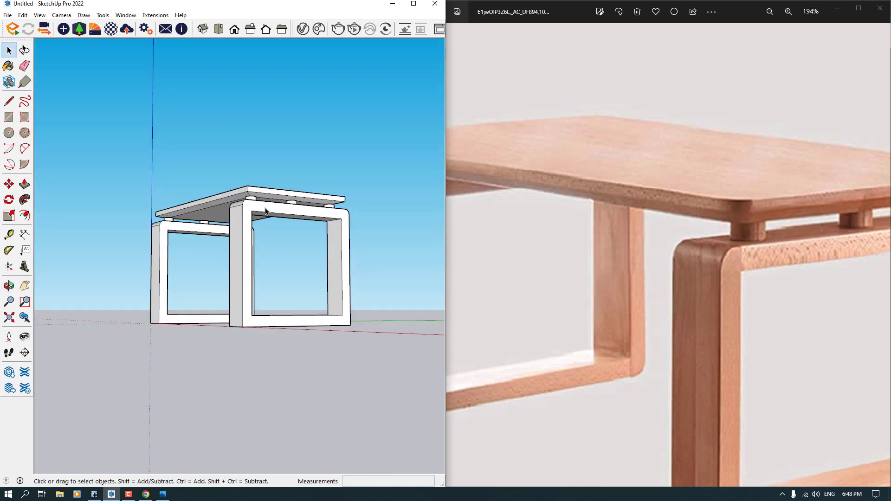
- Select the end support nearest the red axis on each frame and move both 3 cm inward toward the middle supports
scroll(214, 185, up, 5)
mouse_move(269, 209)
middle_down()
mouse_move(270, 193)
mouse_move(368, 211)
mouse_move(326, 213)
mouse_move(274, 239)
mouse_move(217, 216)
mouse_move(207, 201)
mouse_move(204, 244)
mouse_move(150, 251)
mouse_move(159, 256)
middle_up()
click(161, 262)
shift+click(84, 264)
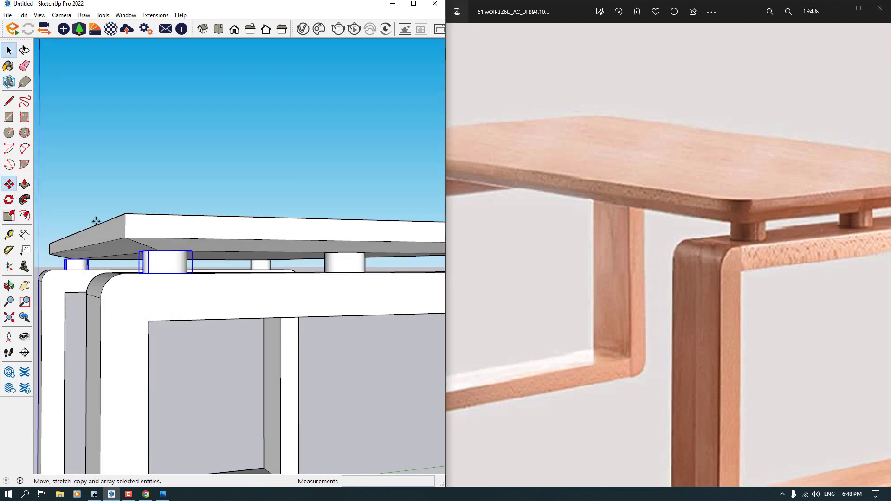
mouse_move(96, 223)
middle_down()
mouse_move(159, 346)
mouse_move(282, 209)
mouse_move(191, 295)
middle_up()
key(m)
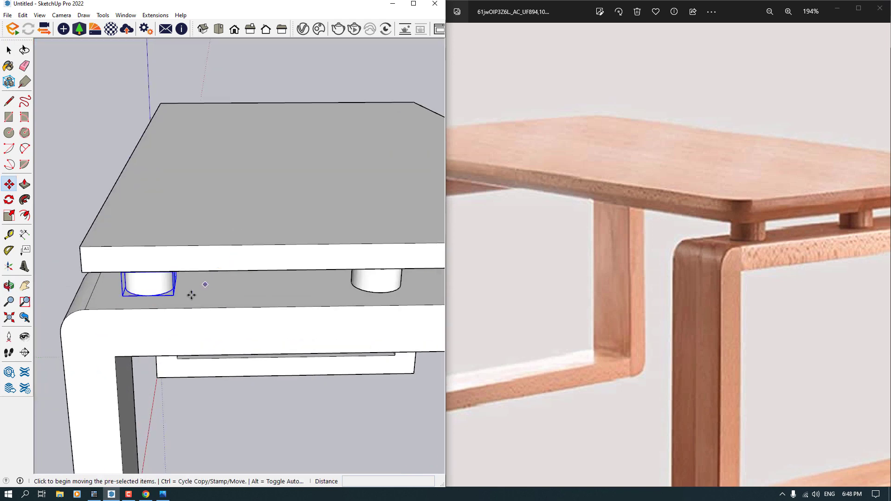
click(162, 304)
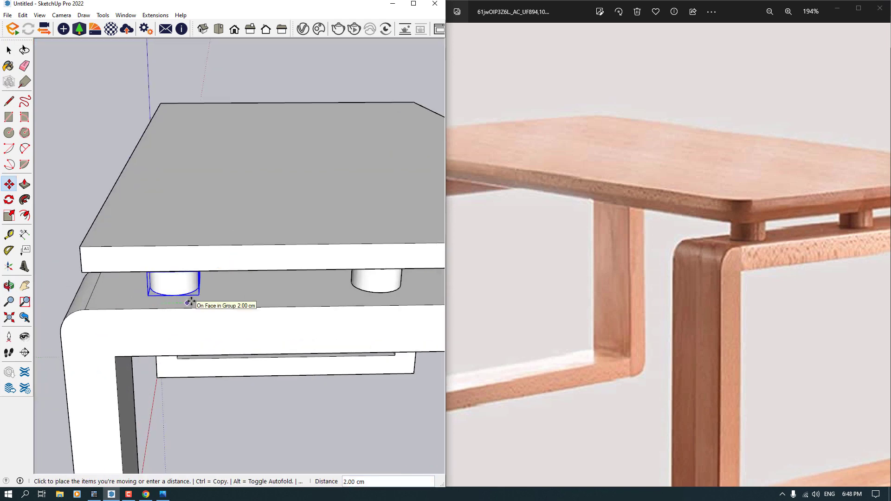
text(3)
key(Return)
scroll(182, 301, down, 5)
key(space)
scroll(307, 299, up, 2)
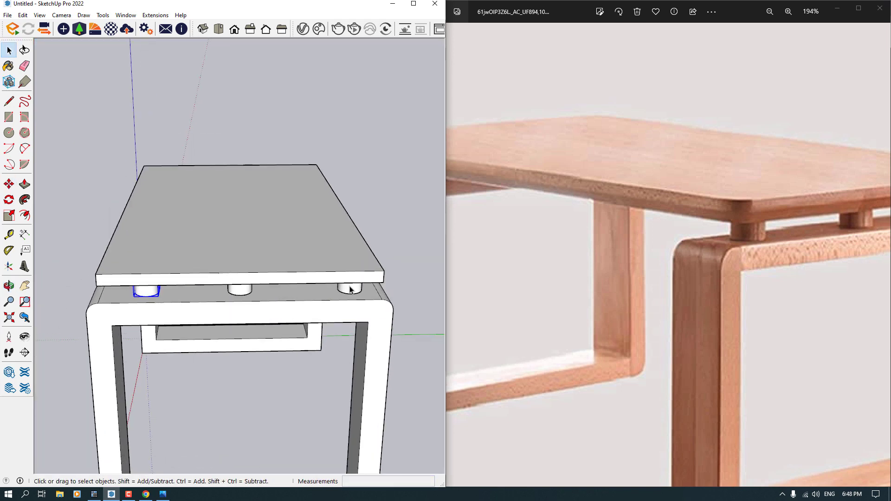
- Move the end support farthest from the red axis on the near frame inward toward the middle support
click(351, 288)
mouse_move(351, 287)
middle_down()
mouse_move(149, 221)
mouse_move(302, 240)
mouse_move(352, 322)
mouse_move(179, 262)
middle_up()
scroll(179, 262, up, 3)
key(m)
scroll(242, 312, up, 3)
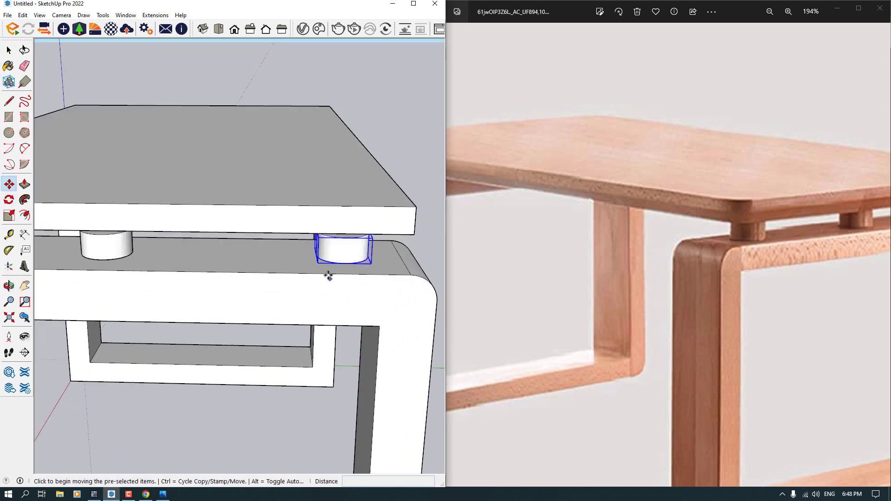
click(328, 273)
key(Return)
scroll(285, 279, down, 9)
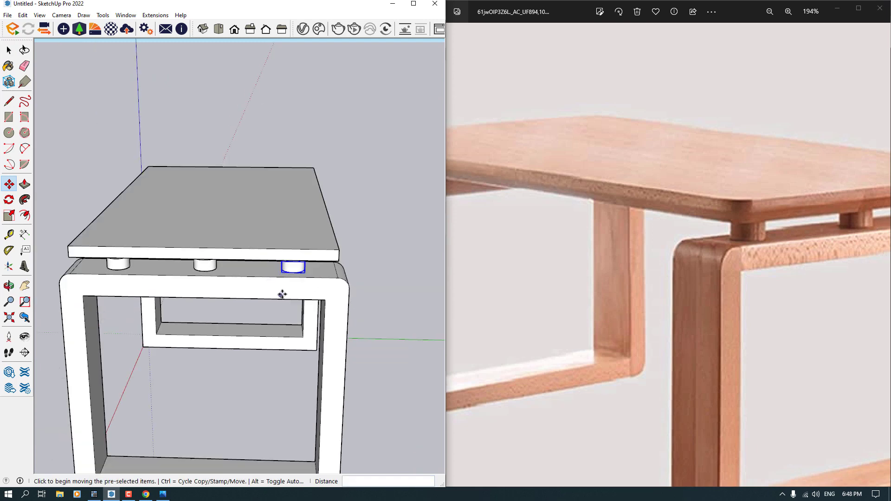
middle_drag(290, 281, 357, 287)
key(space)
click(354, 286)
- Choose the Wood Veneer 02 material from the Wood library to match the table in the reference photo
scroll(305, 306, down, 1)
scroll(257, 325, down, 2)
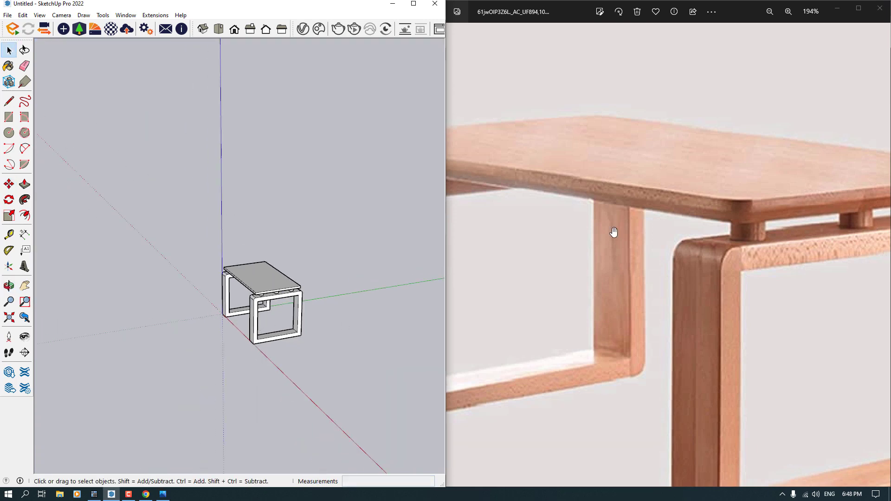
scroll(612, 233, down, 3)
middle_drag(232, 321, 262, 305)
scroll(262, 305, up, 2)
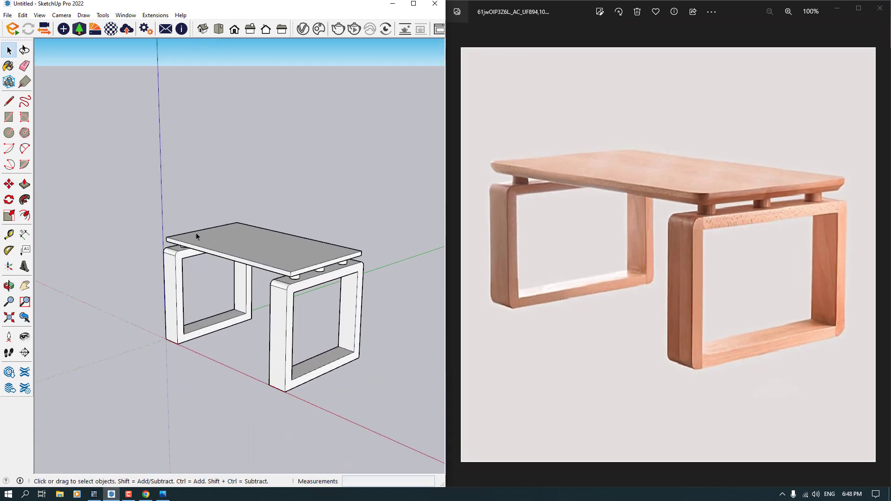
click(9, 67)
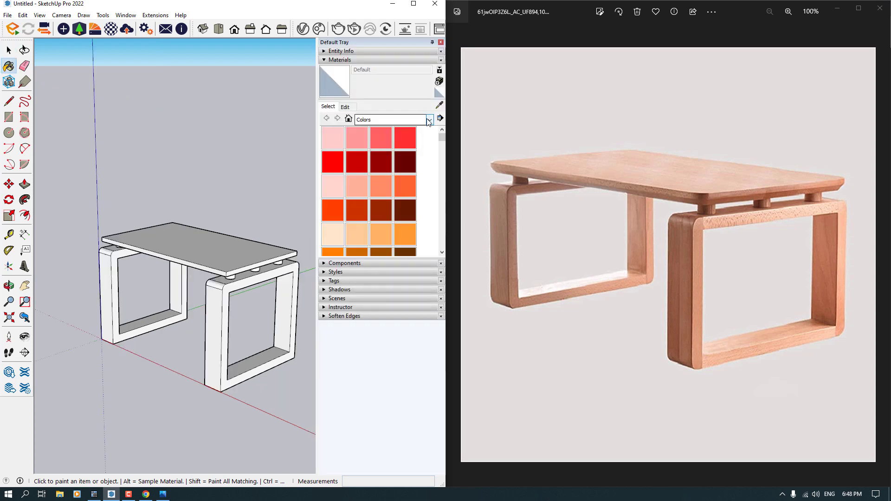
click(428, 120)
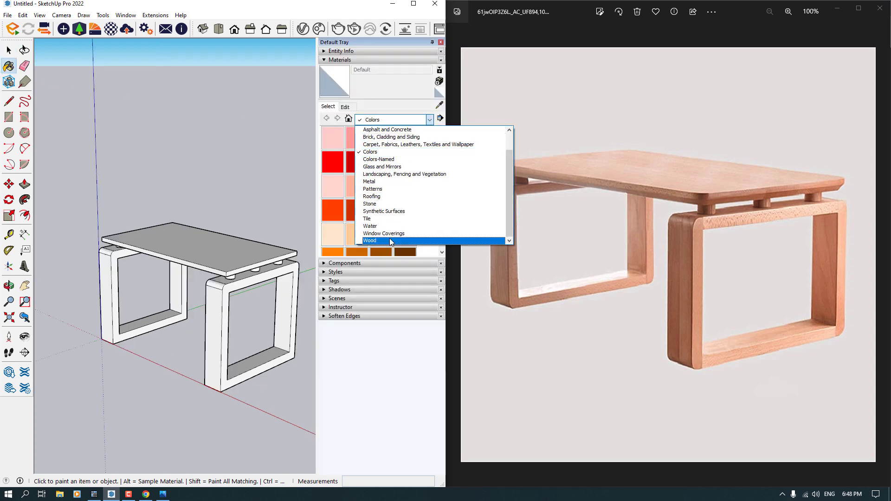
click(390, 241)
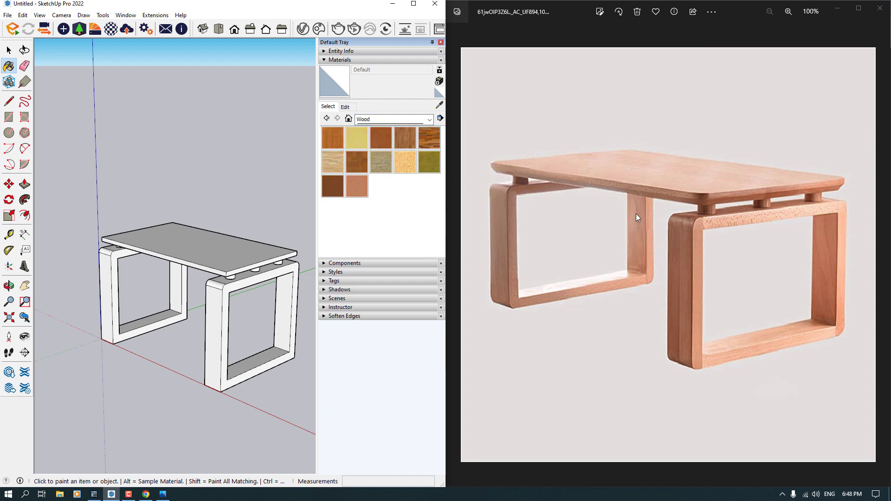
click(363, 188)
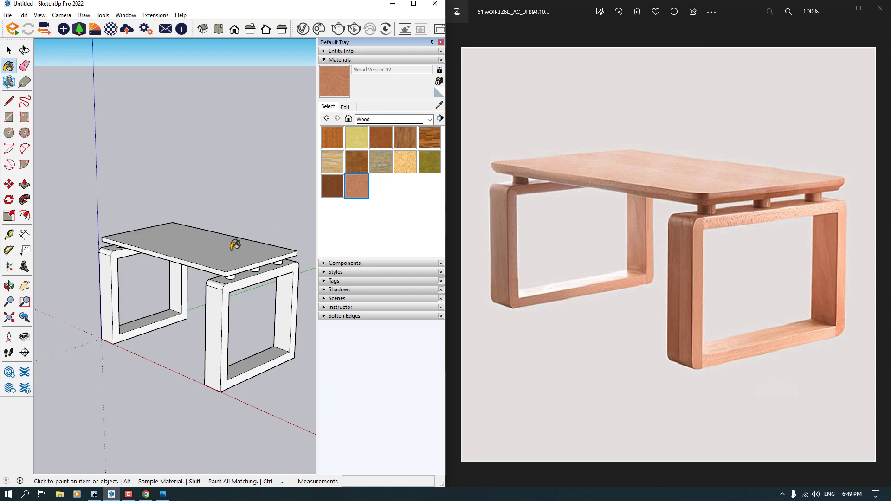
- Turn the tabletop's loose geometry into a component
scroll(235, 243, up, 2)
scroll(227, 255, down, 5)
key(space)
key(ctrl+a)
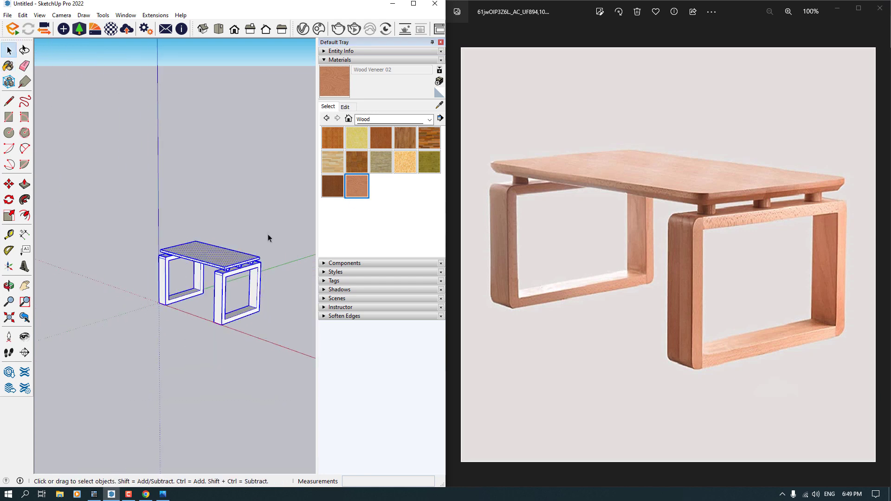
scroll(269, 236, up, 3)
click(188, 294)
right_click(188, 292)
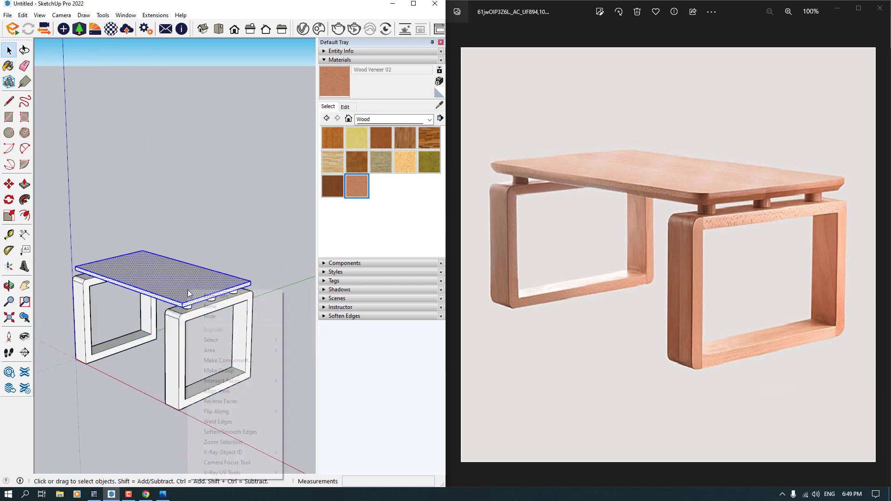
click(228, 361)
click(456, 343)
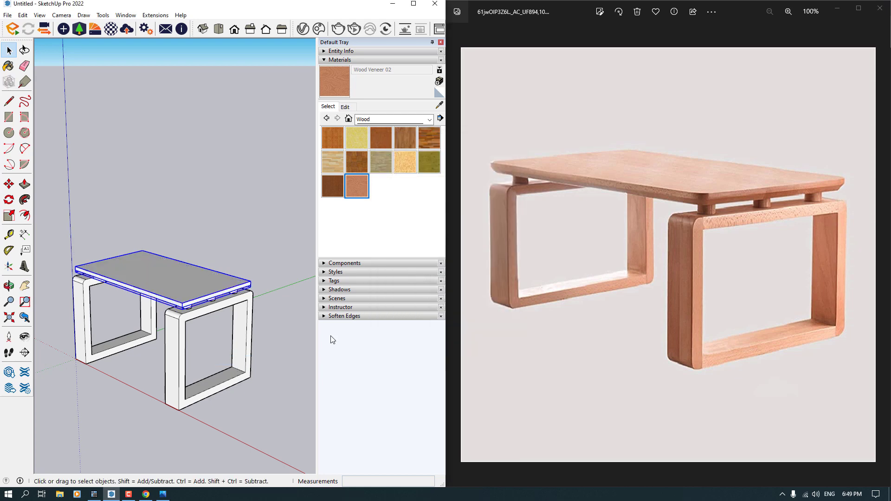
- Select the tabletop, supports and both leg frames and combine them into one group
scroll(296, 276, down, 3)
middle_drag(288, 265, 278, 236)
drag(290, 220, 86, 378)
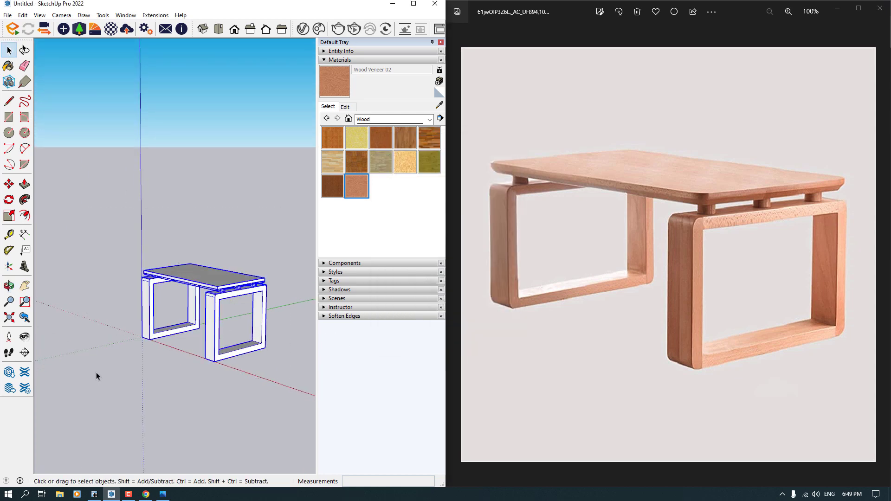
scroll(217, 298, up, 3)
right_click(218, 297)
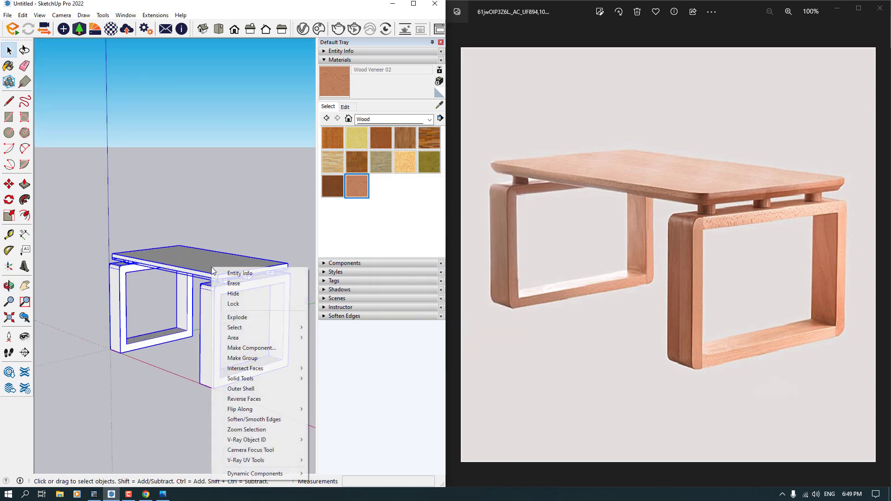
click(255, 363)
- Paint the grouped table with the Wood Veneer 02 material
click(335, 83)
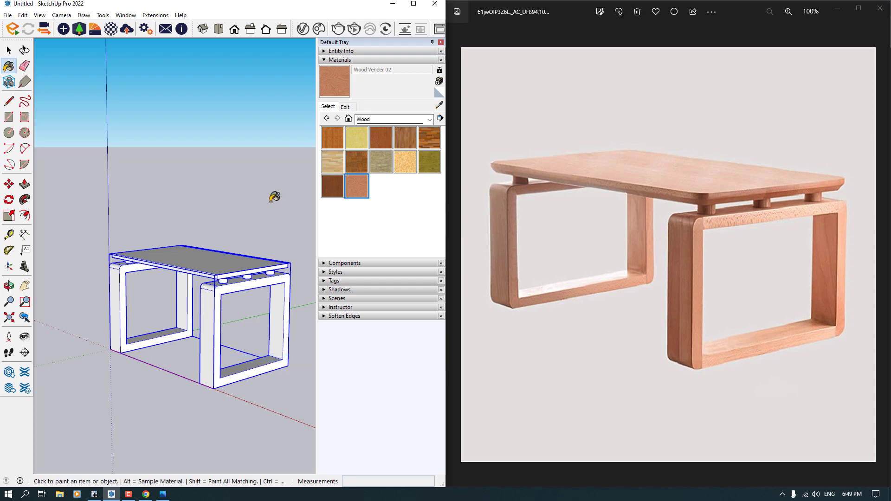
click(229, 255)
middle_drag(229, 255, 223, 312)
scroll(223, 311, up, 4)
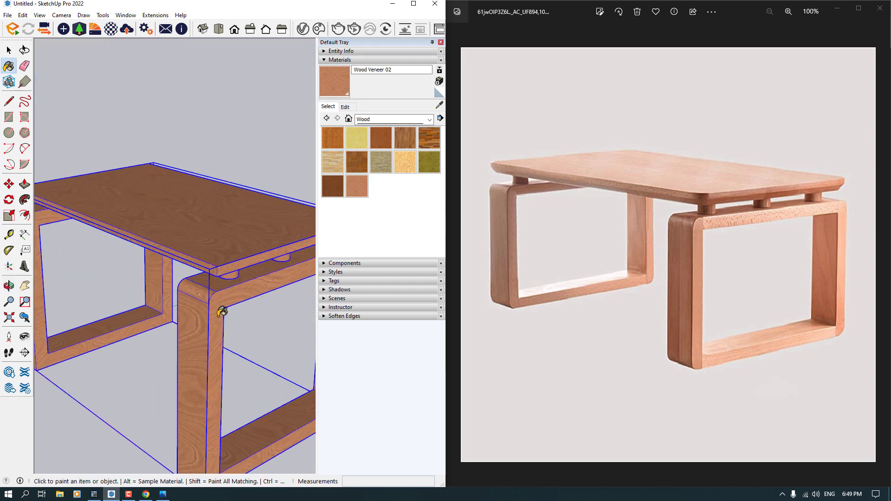
- Edit Wood Veneer 02 and match its colour to a sample of the tabletop in the reference photo
click(344, 108)
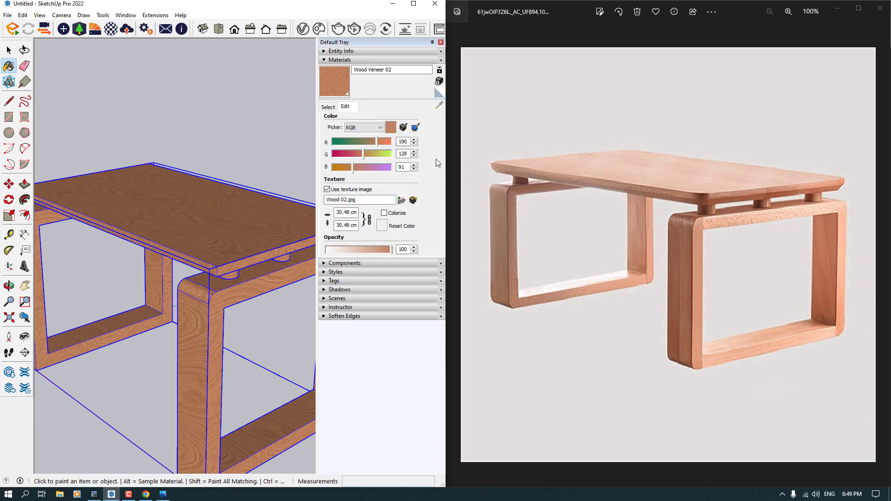
click(416, 128)
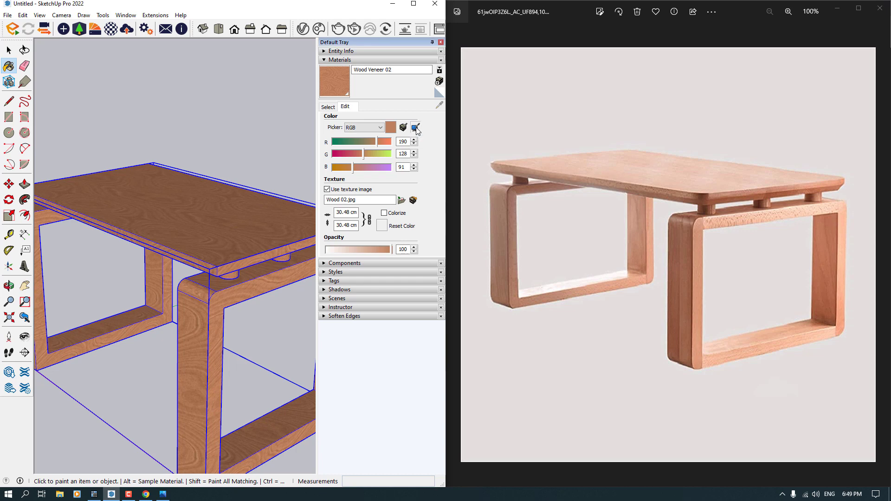
click(615, 174)
- Set the wood texture's width to 20 cm with the proportions locked to make the grain finer
scroll(211, 292, down, 3)
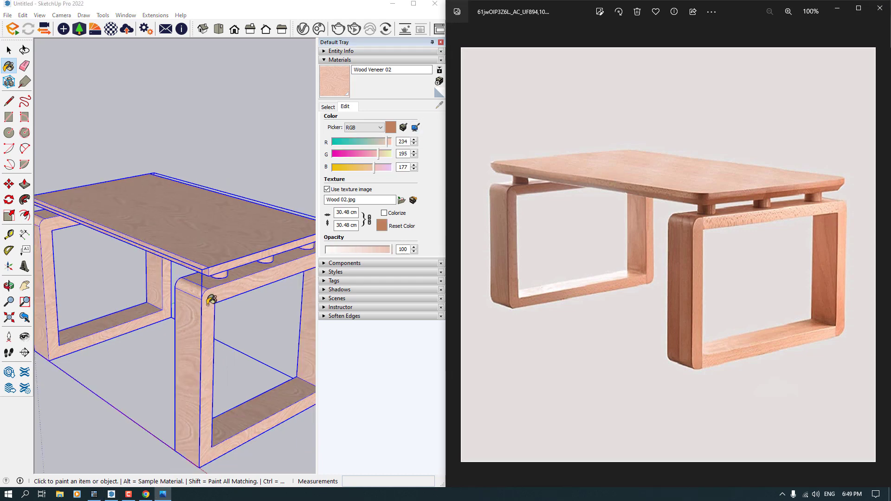
mouse_move(211, 293)
middle_down()
mouse_move(417, 305)
mouse_move(285, 309)
middle_up()
scroll(249, 294, up, 3)
scroll(203, 255, up, 2)
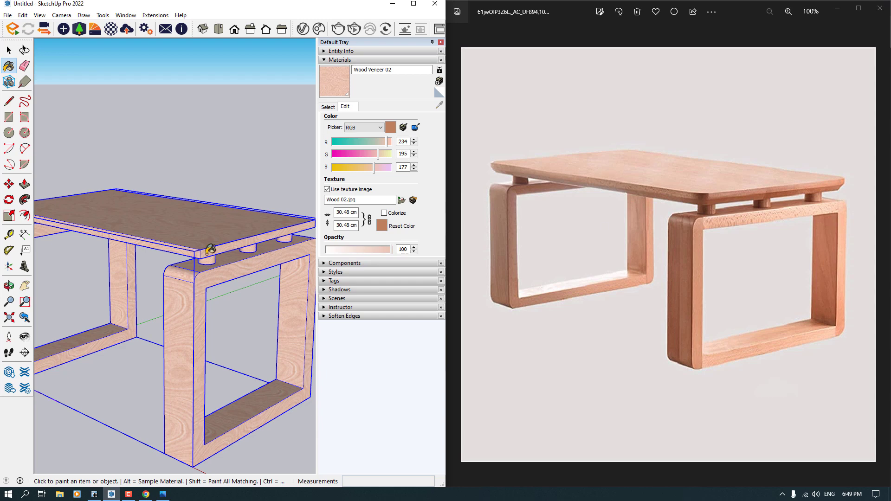
double_click(350, 213)
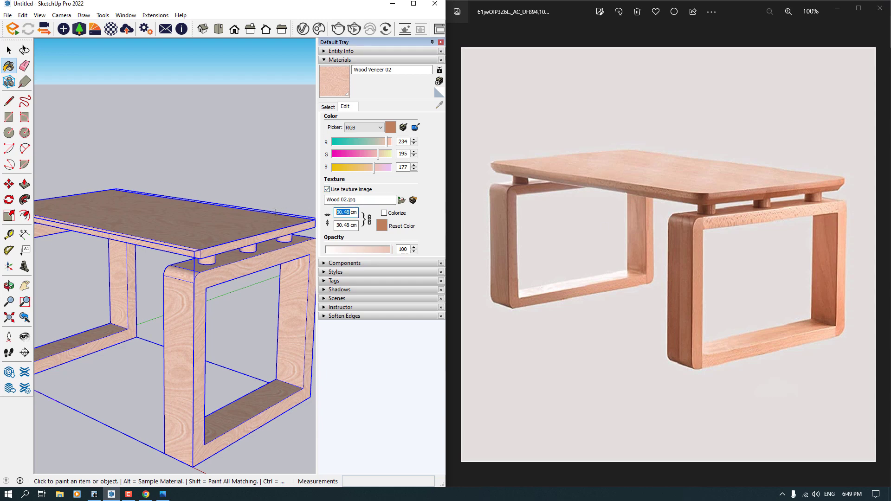
scroll(178, 277, up, 2)
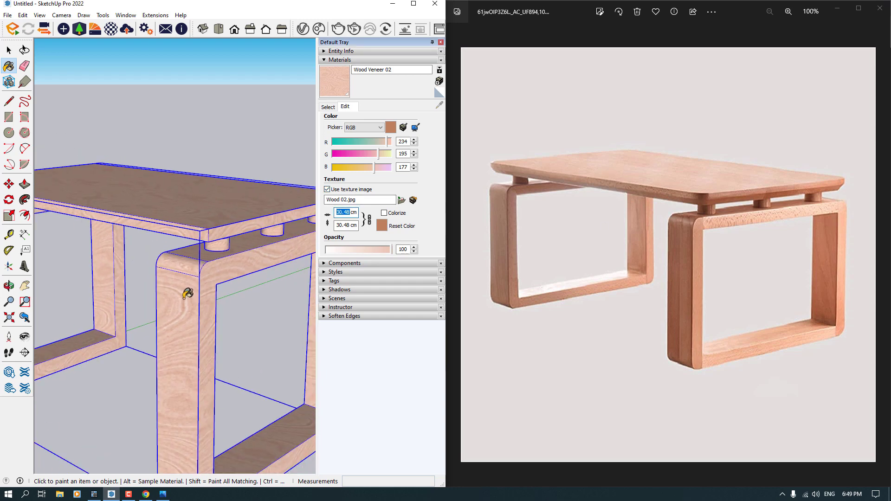
text(20)
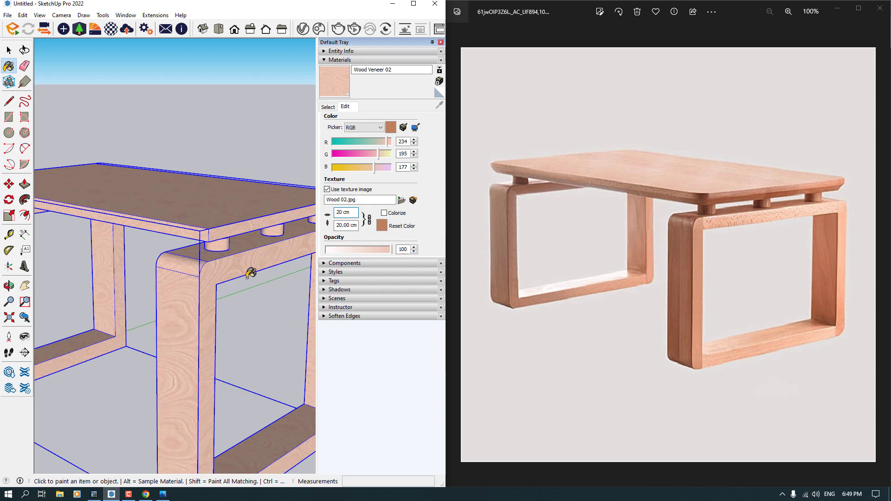
- Set the wood material's green value to 194 and its blue value to 174
scroll(241, 277, down, 3)
mouse_move(228, 280)
middle_down()
mouse_move(155, 298)
mouse_move(176, 294)
middle_up()
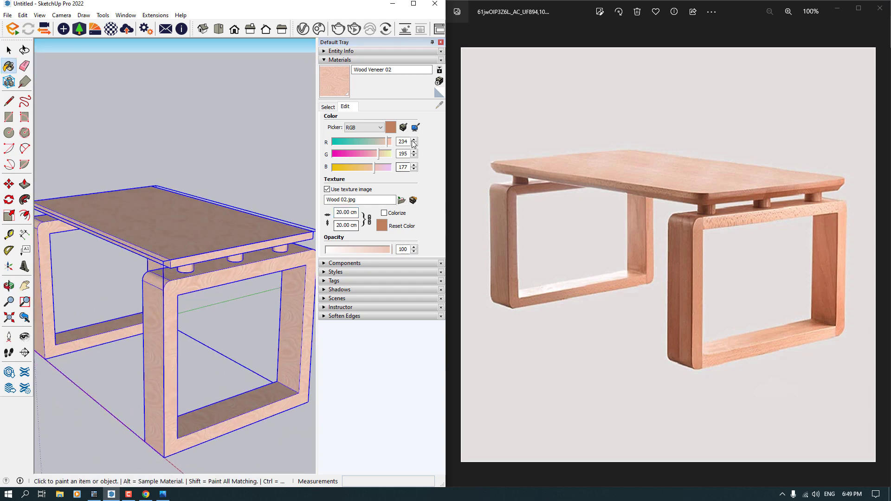
click(410, 154)
text(194)
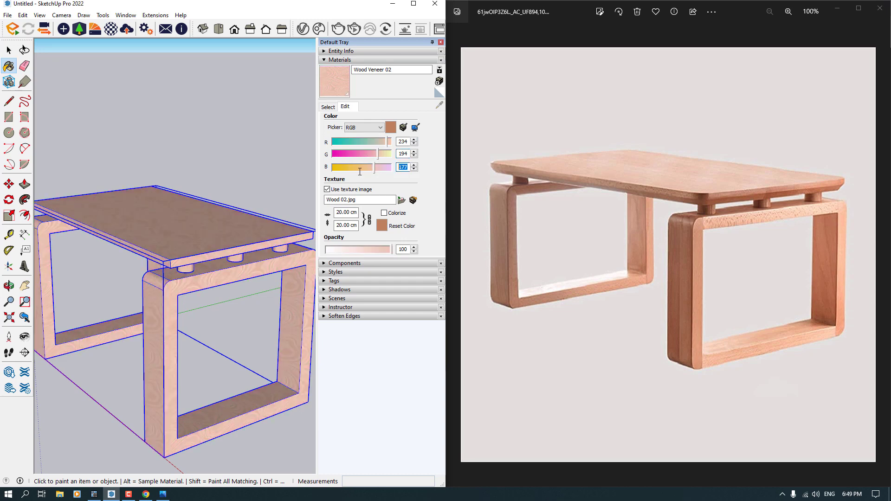
text(180)
text(174)
- Close the materials tray and deselect the table to view the finished model
click(343, 61)
click(441, 42)
scroll(377, 155, down, 3)
key(space)
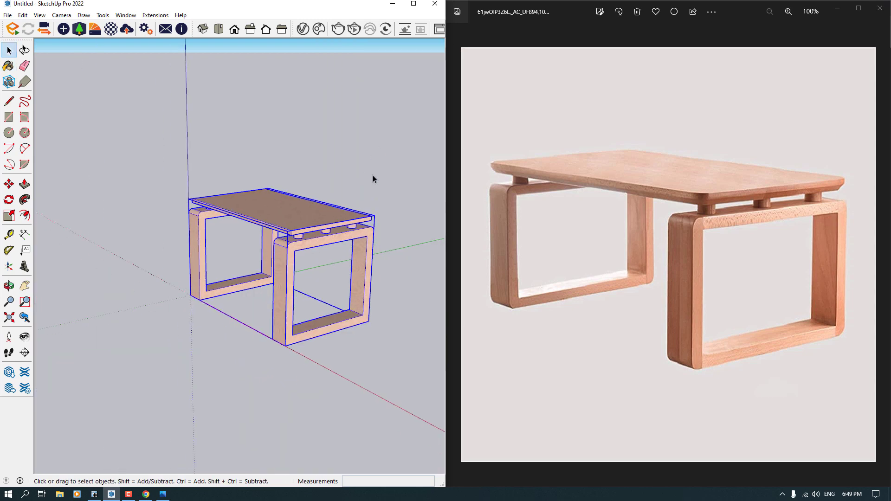
click(372, 176)
middle_drag(375, 214, 333, 254)
scroll(334, 254, up, 4)
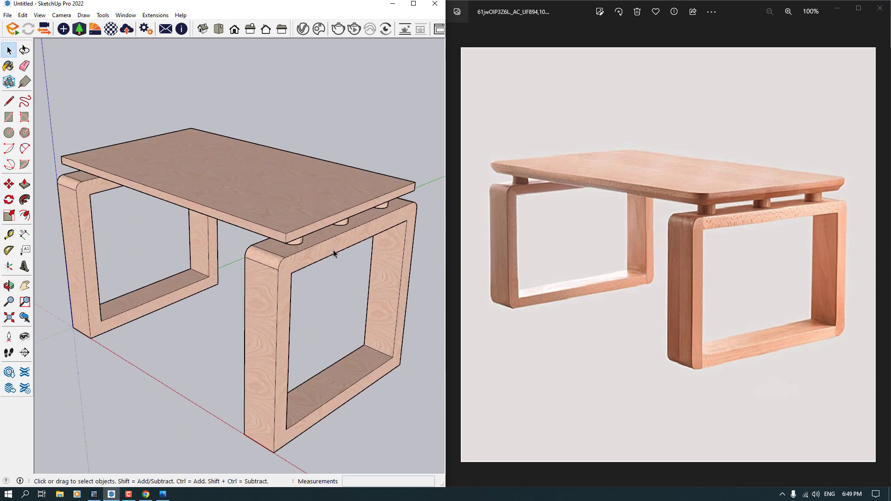
- Save the model in the Documents folder as a SketchUp file named Chair
key(ctrl+s)
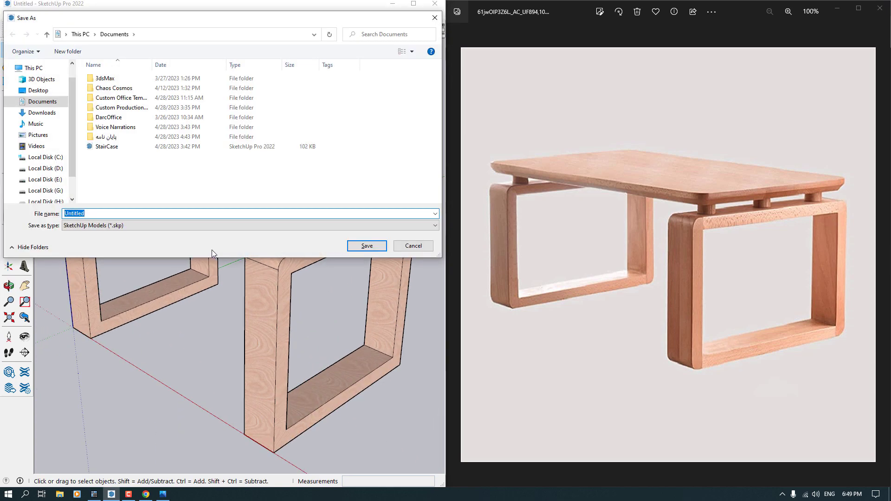
text(cHA)
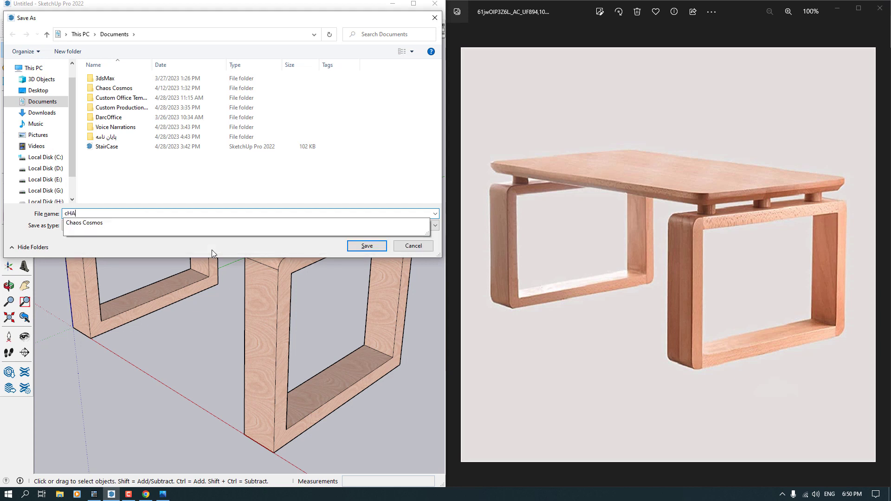
key(BackSpace)
key(BackSpace)
text(c)
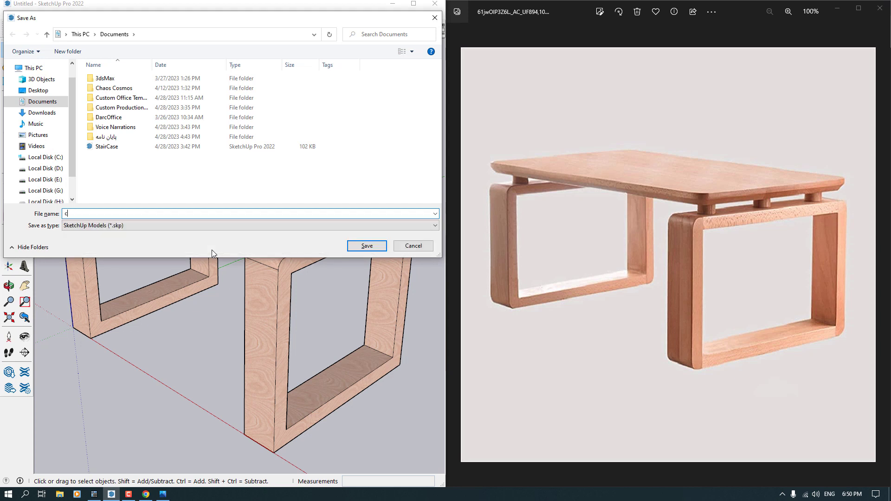
key(BackSpace)
text(Cha)
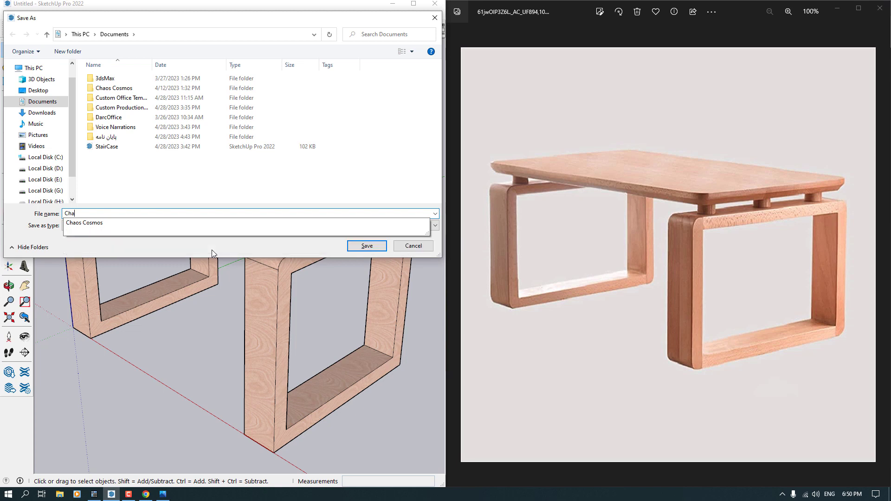
text(ir)
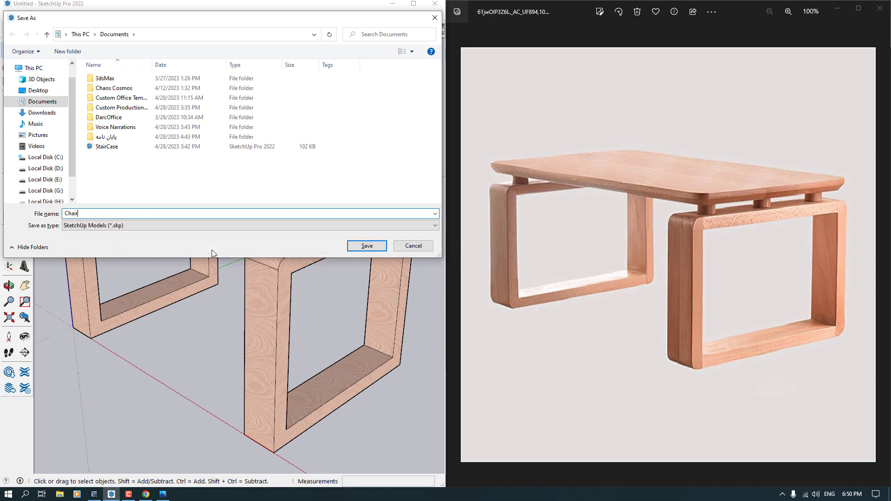
key(Return)
mouse_move(211, 250)
middle_down()
mouse_move(370, 277)
mouse_move(283, 274)
middle_up()
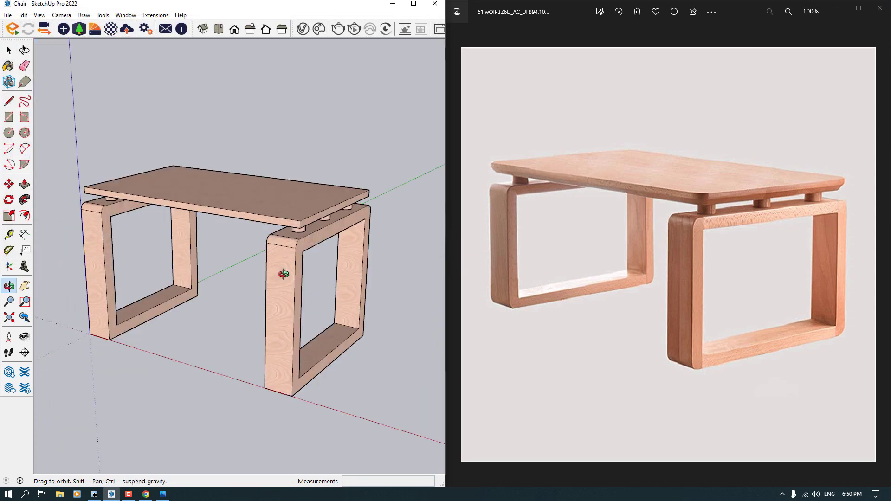
key(space)
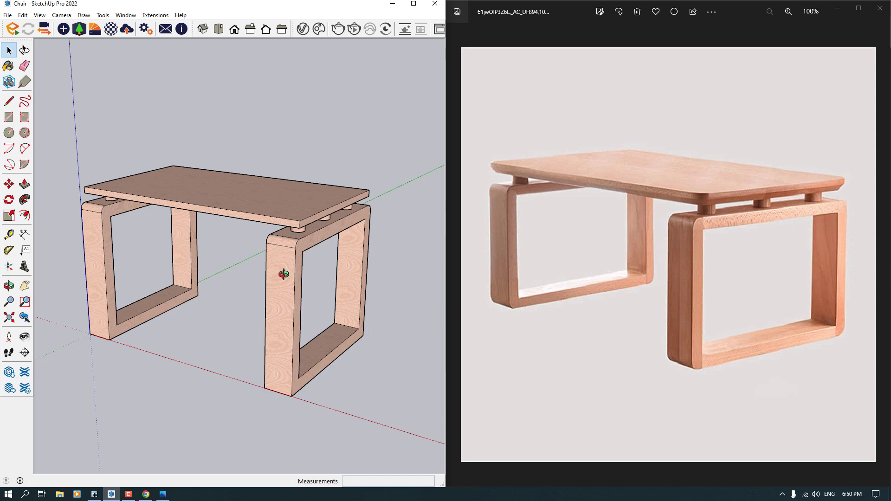